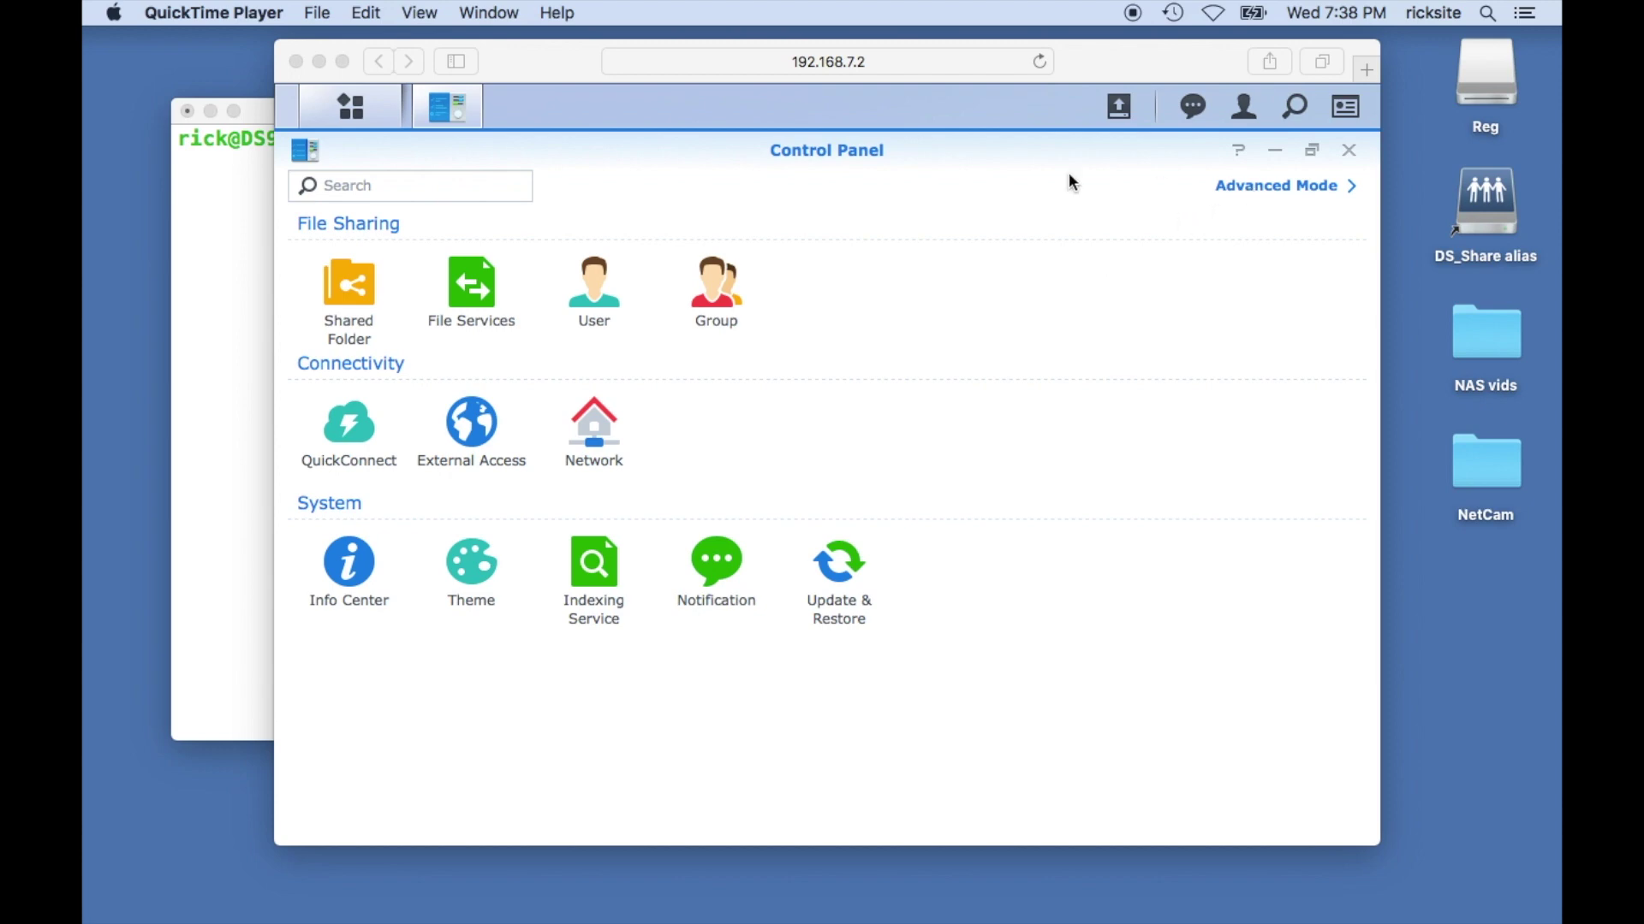
# - In Advanced Mode, confirm SSH is enabled on port 22 under Terminal & SNMP, then close Control Panel
pyautogui.click(1255, 186)
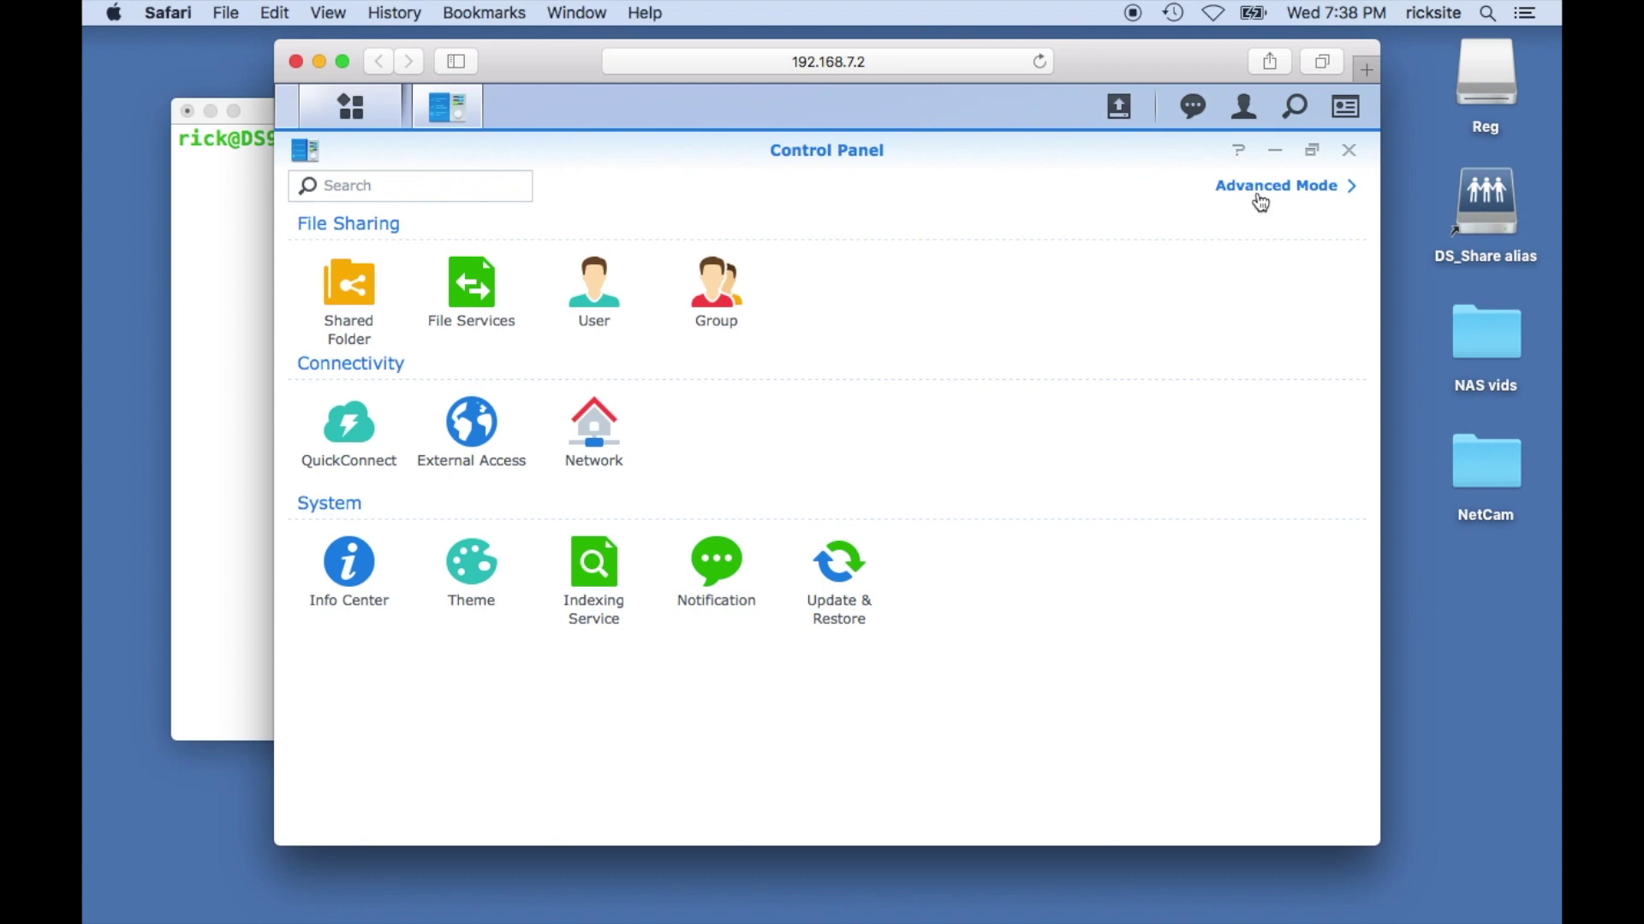
pyautogui.scroll(-1, 838, 699)
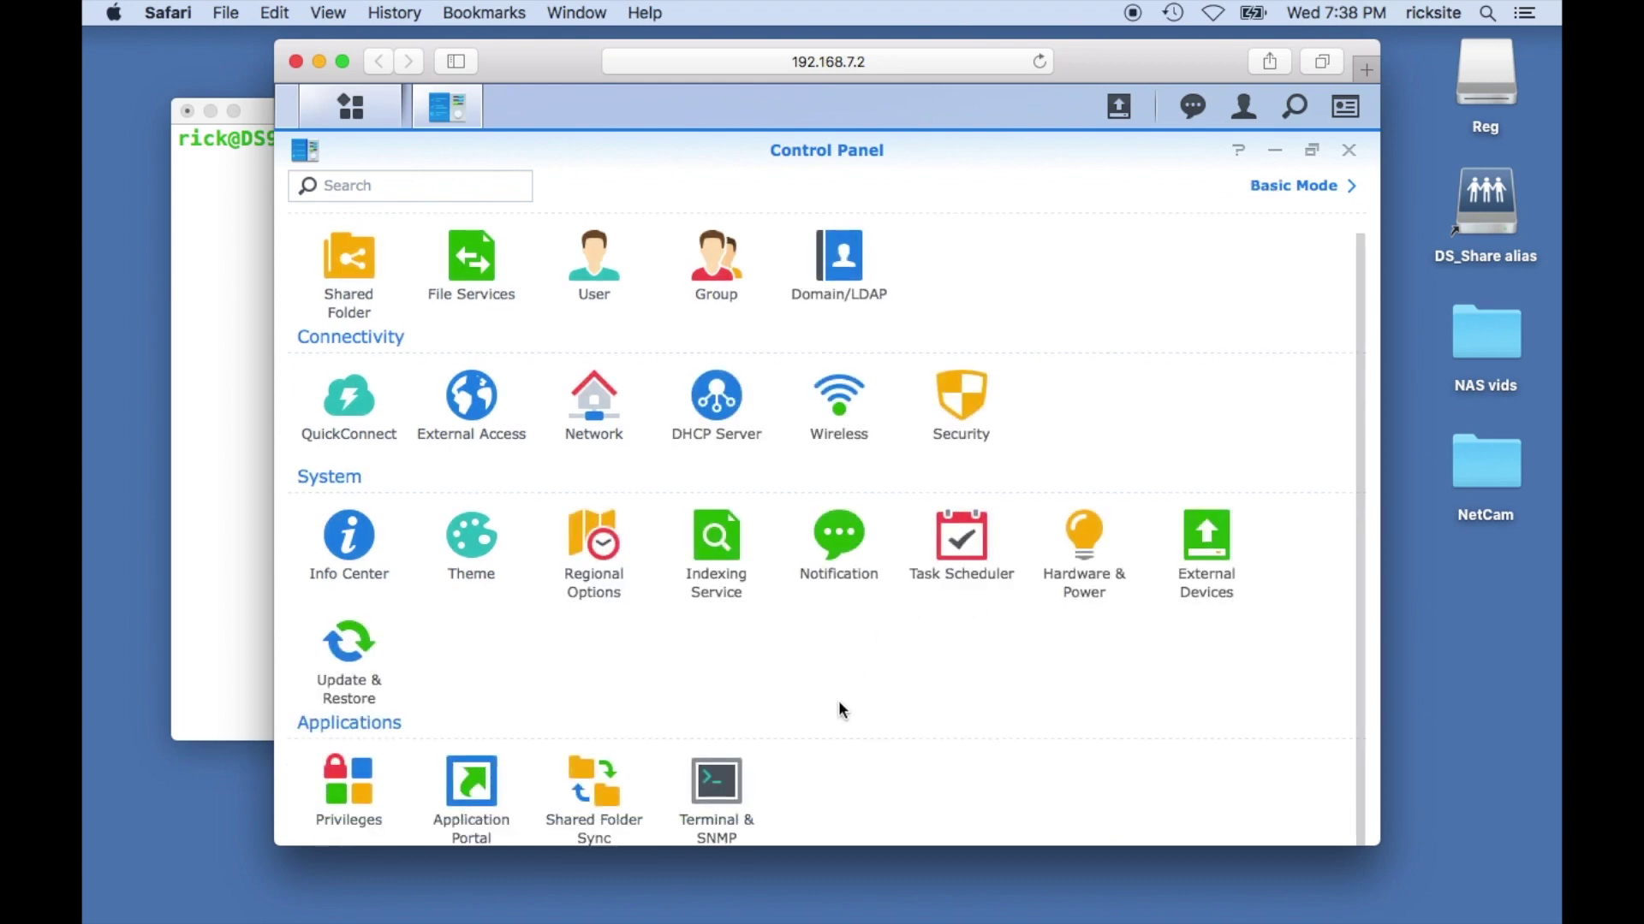
pyautogui.click(723, 792)
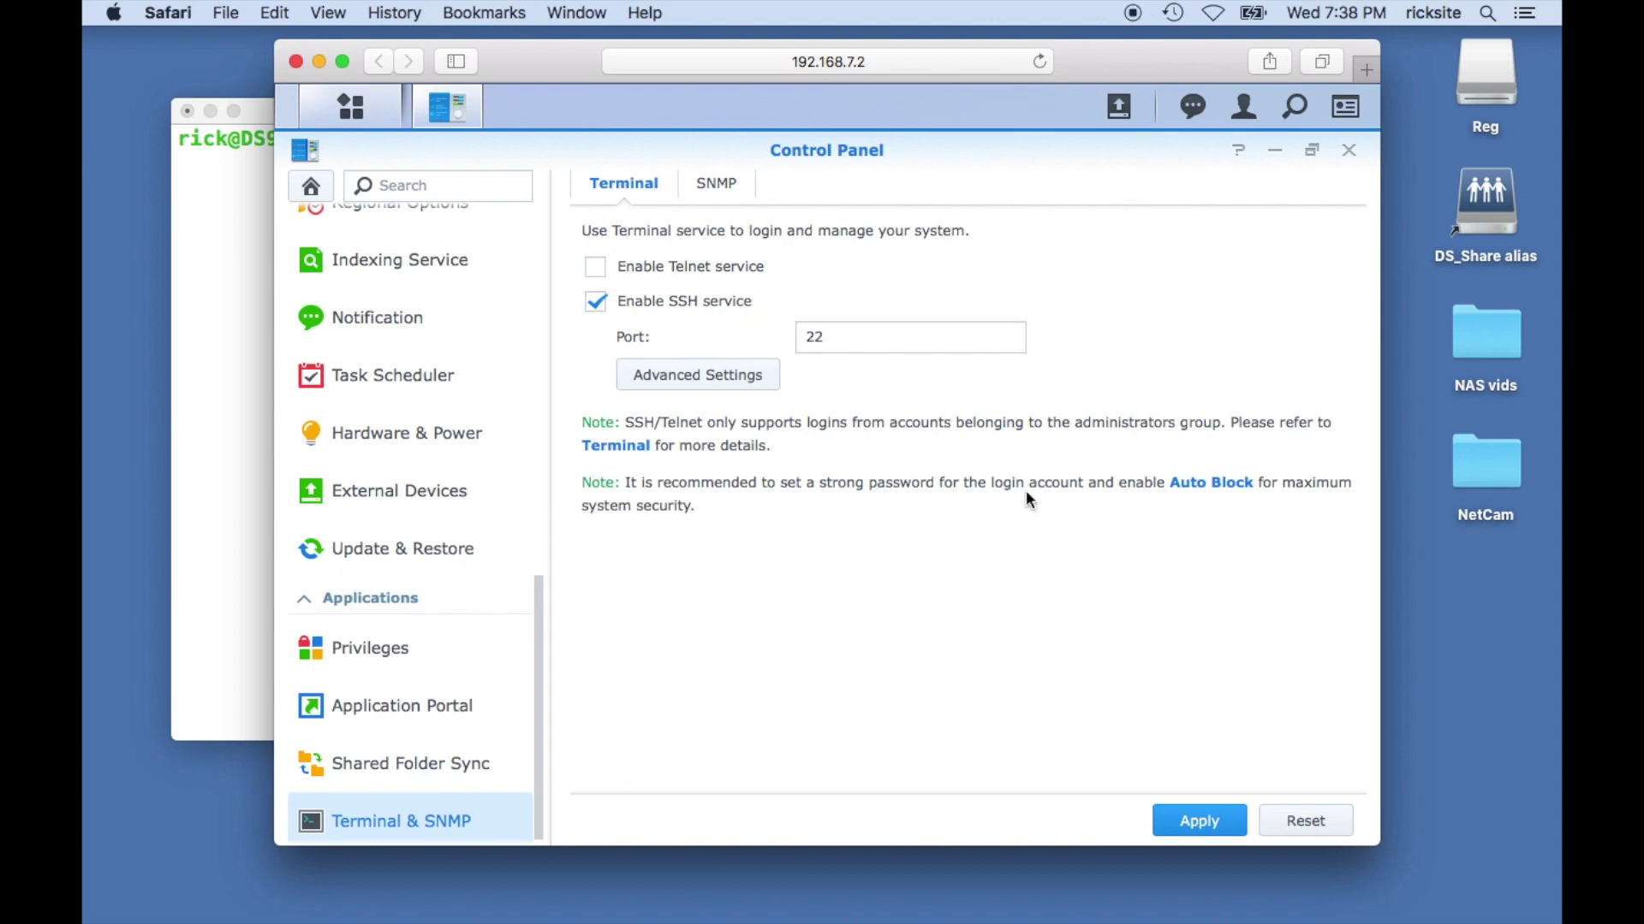
pyautogui.click(1350, 152)
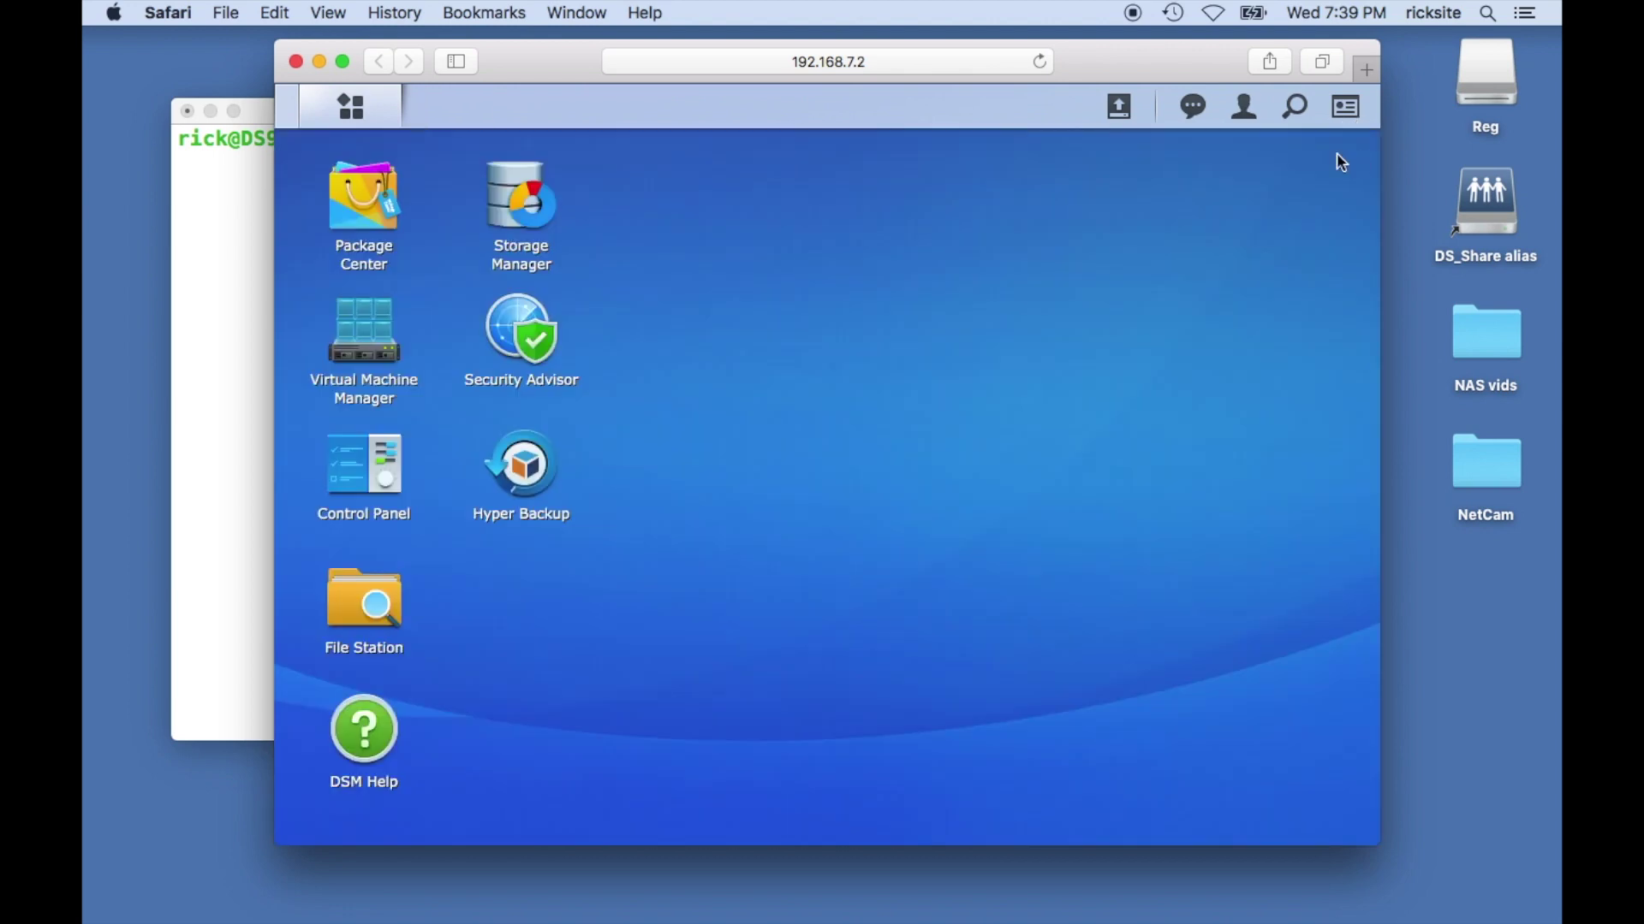
# - Widen the SSH terminal and run dd writing 100 MB of zeros (bs=1M count=100) to temp.txt
pyautogui.click(240, 308)
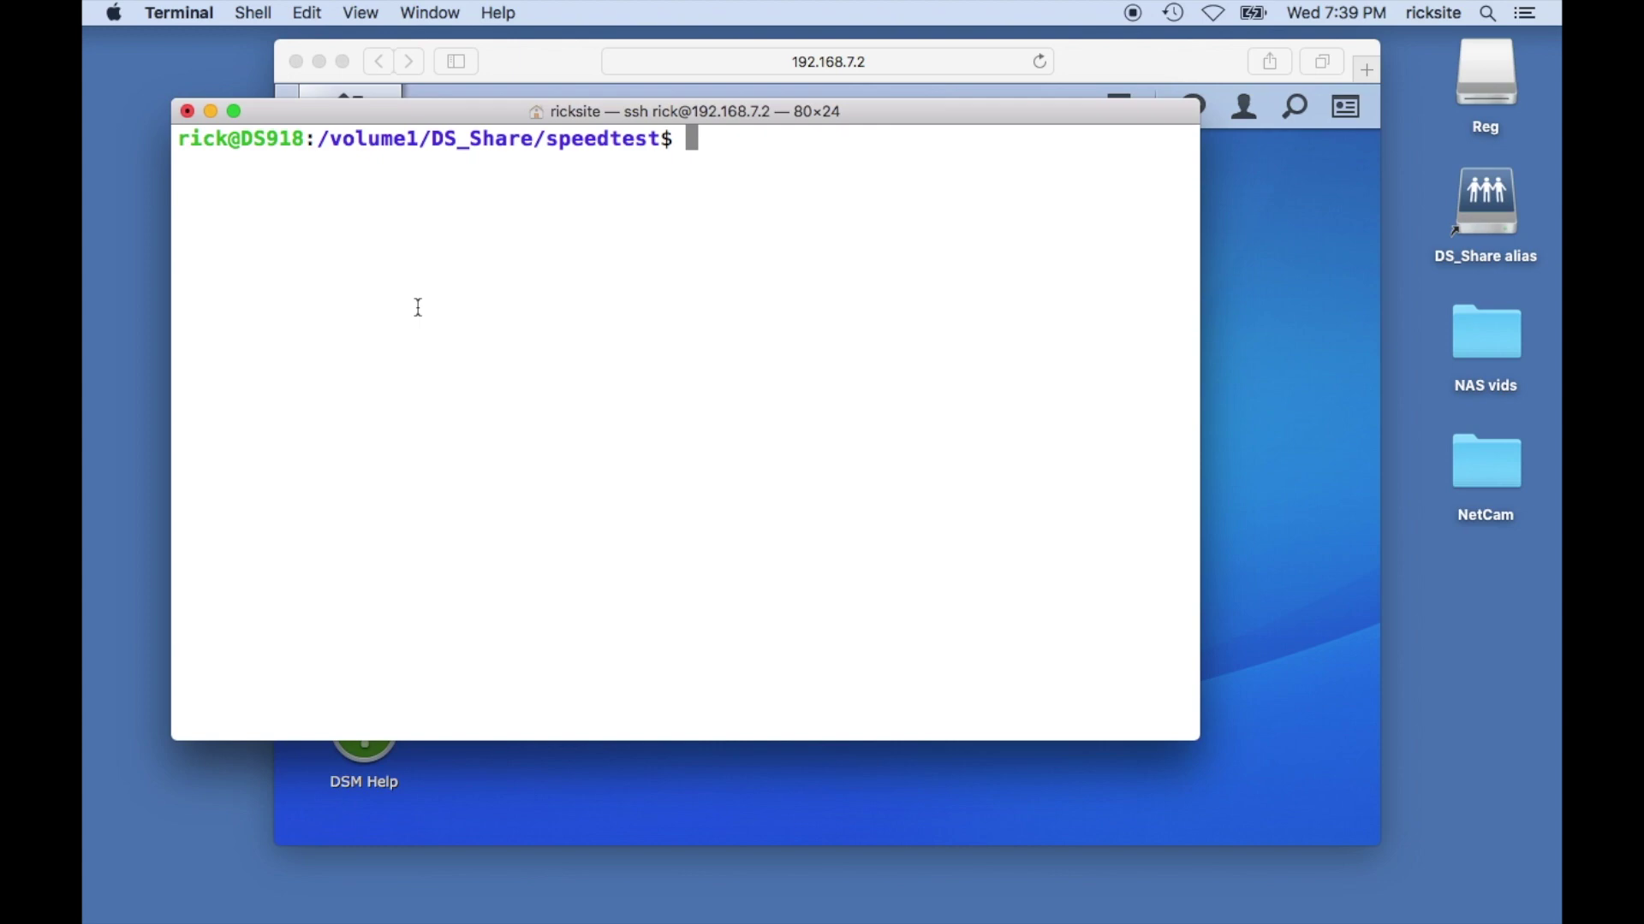
pyautogui.write('dd if=')
pyautogui.write('/dev/z')
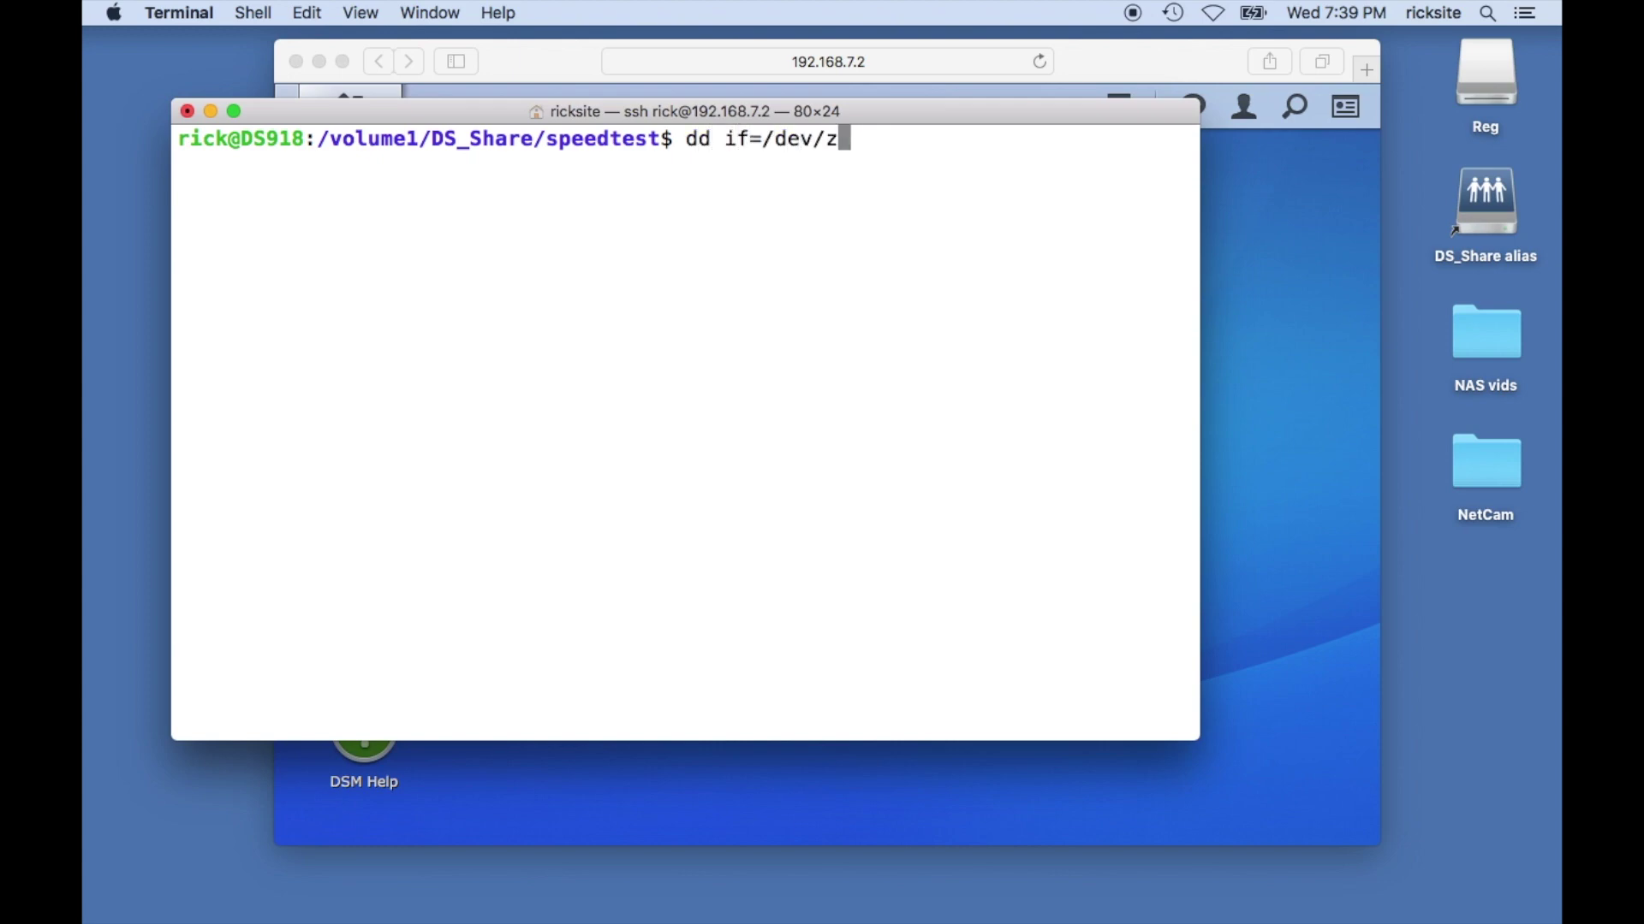
pyautogui.write('ero')
pyautogui.write(' of=')
pyautogui.write('te')
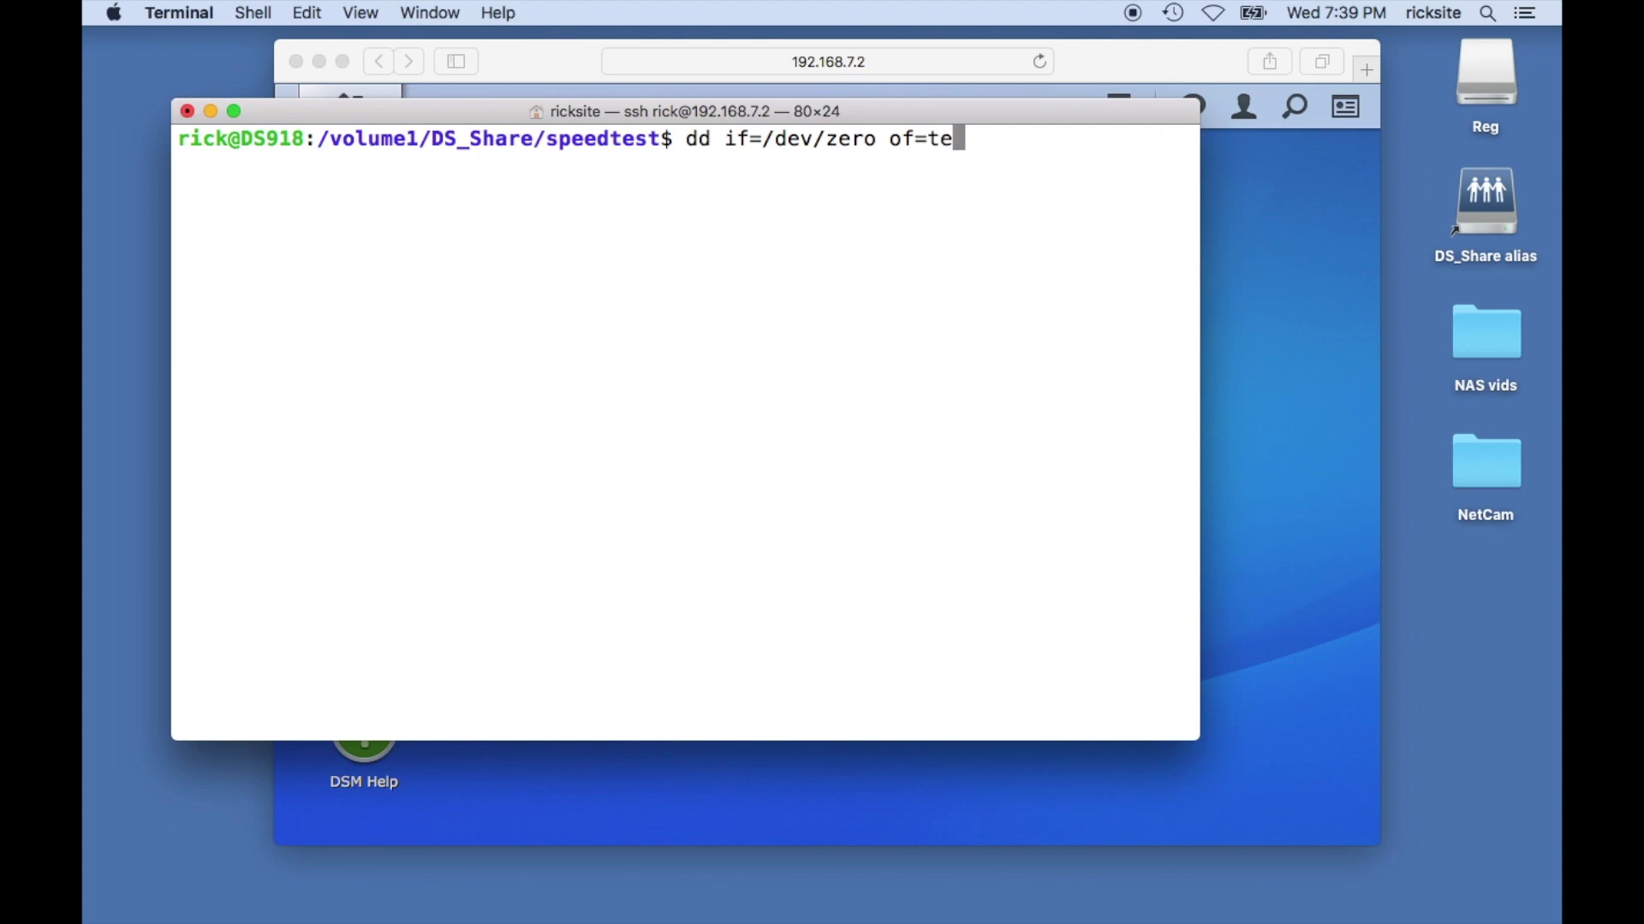
pyautogui.write('mp.')
pyautogui.write('txt')
pyautogui.write(' bs')
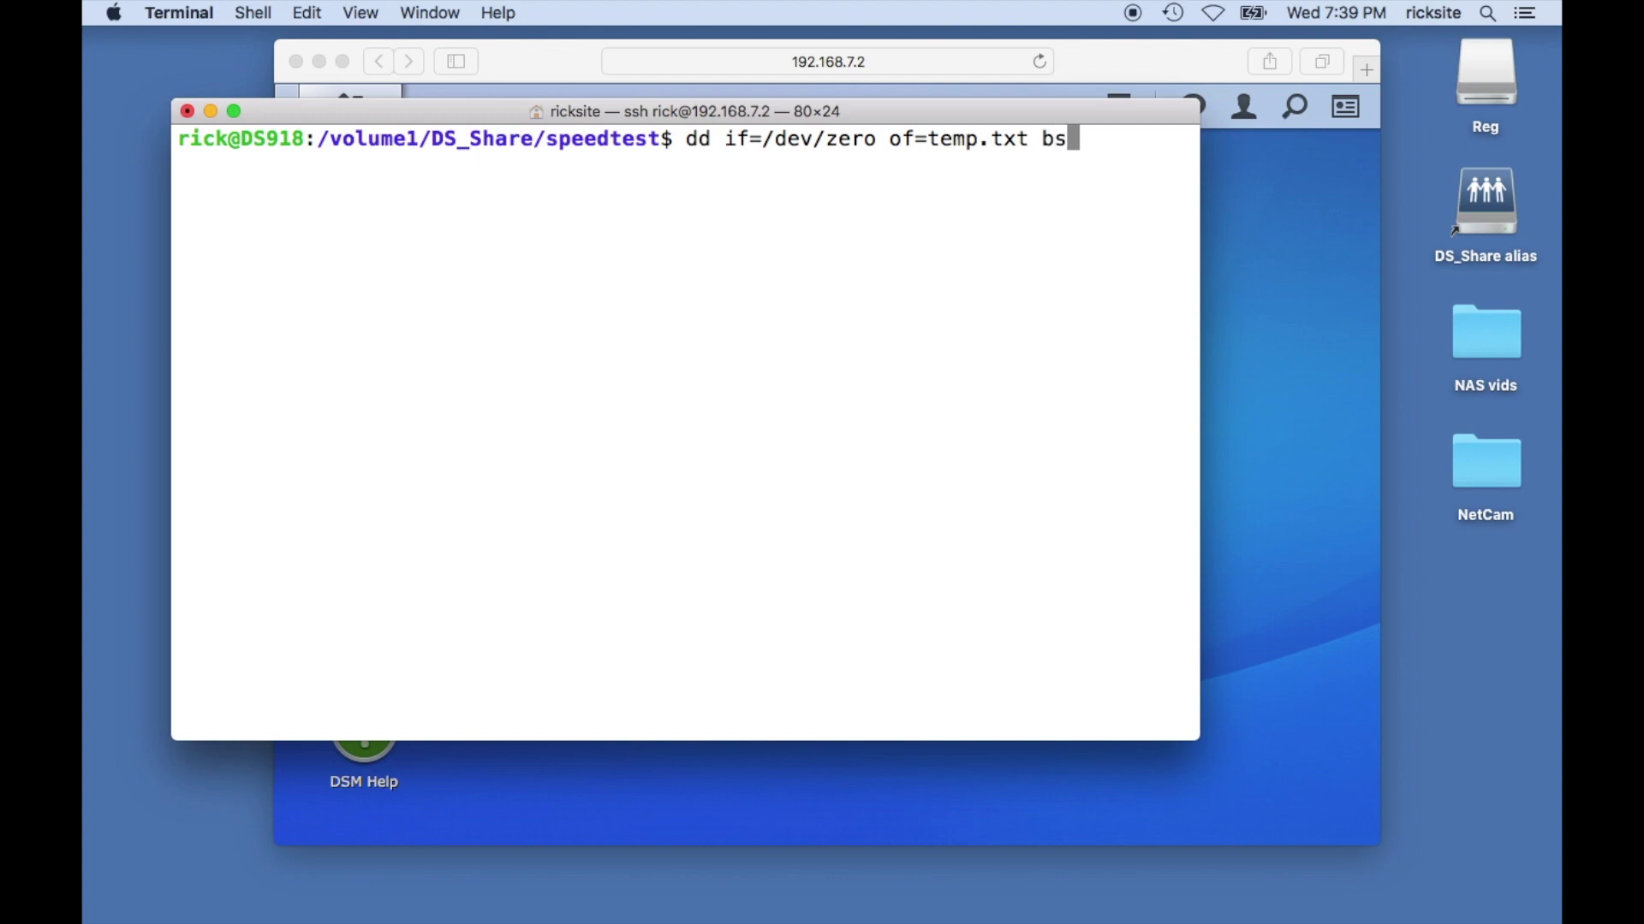
pyautogui.write('=1')
pyautogui.write('M count')
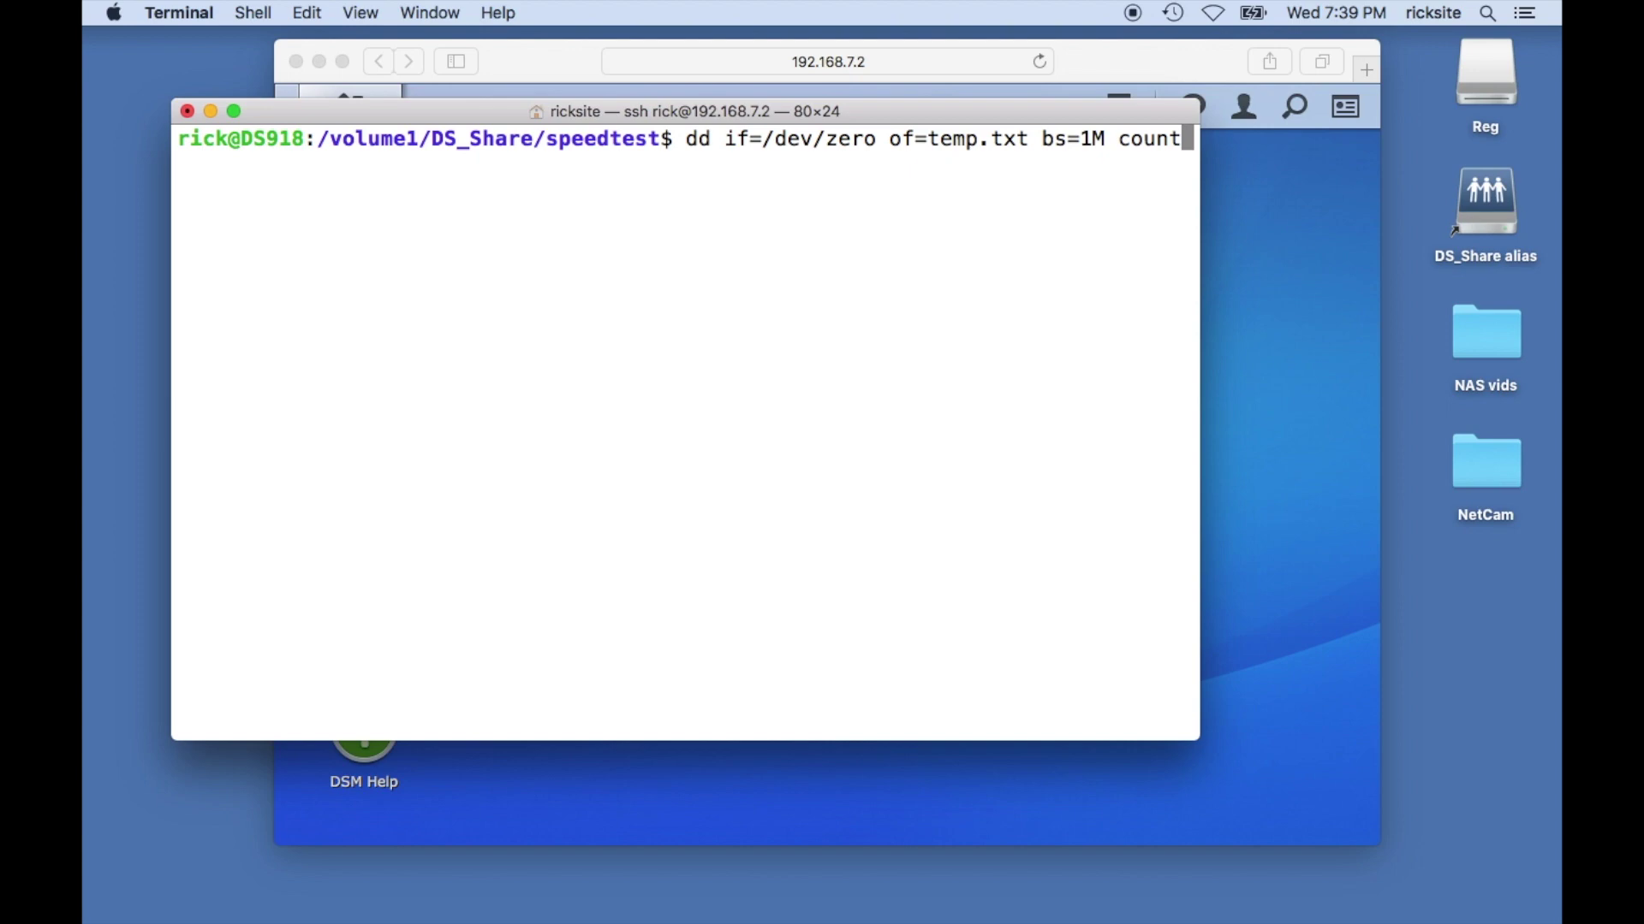
pyautogui.write('=100')
pyautogui.moveTo(497, 113); pyautogui.dragTo(435, 116)
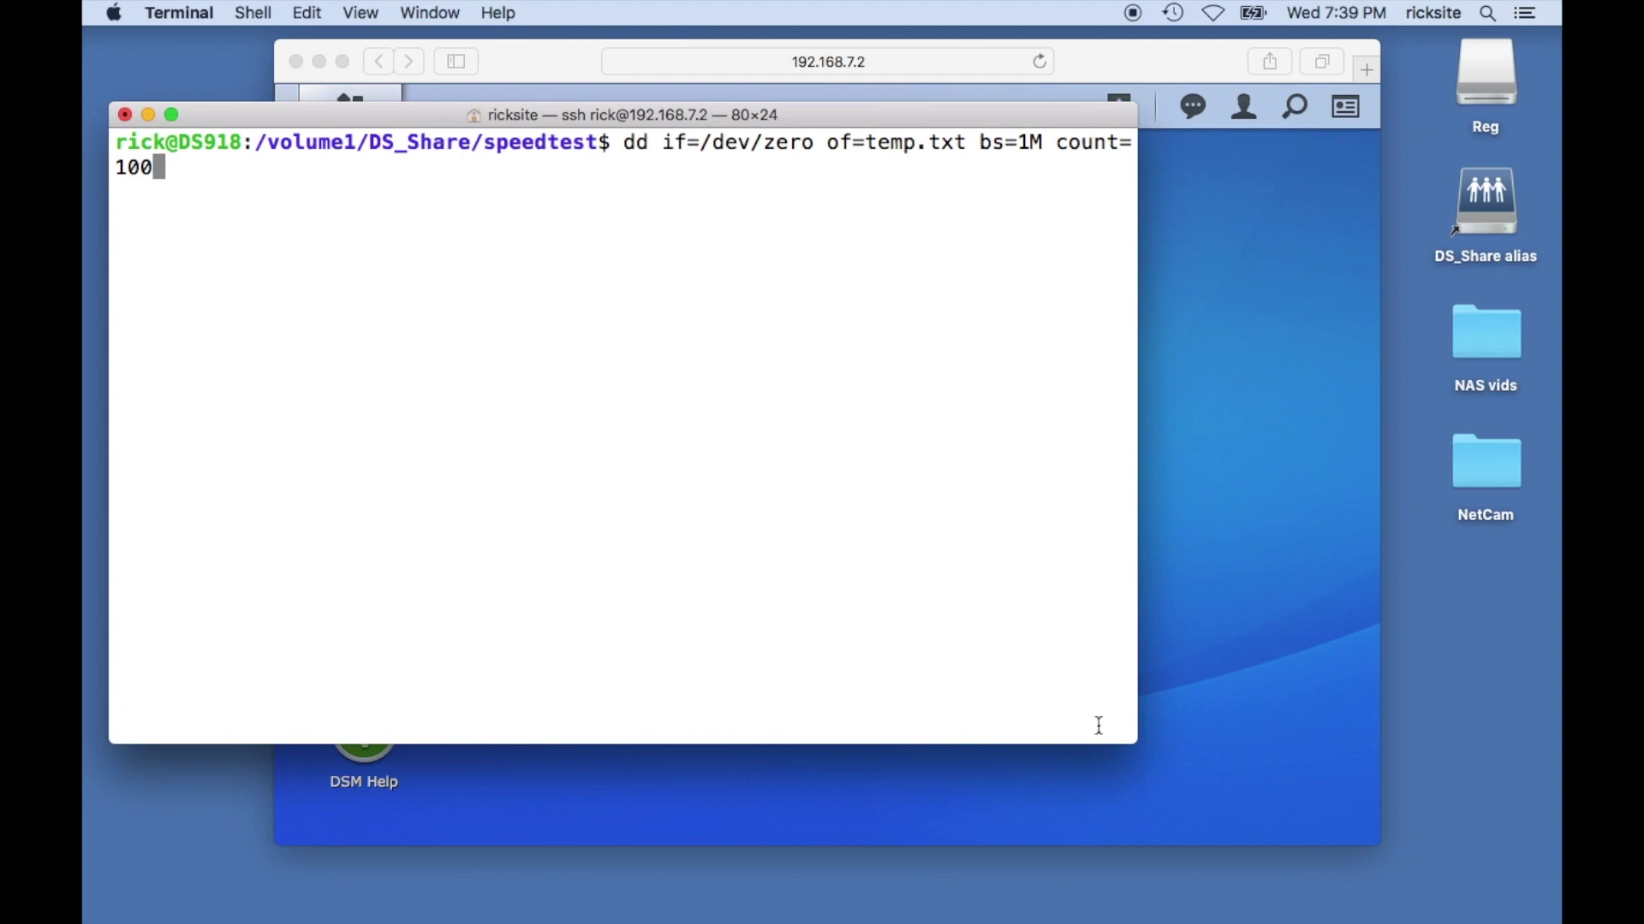
pyautogui.moveTo(1141, 740); pyautogui.dragTo(1376, 743)
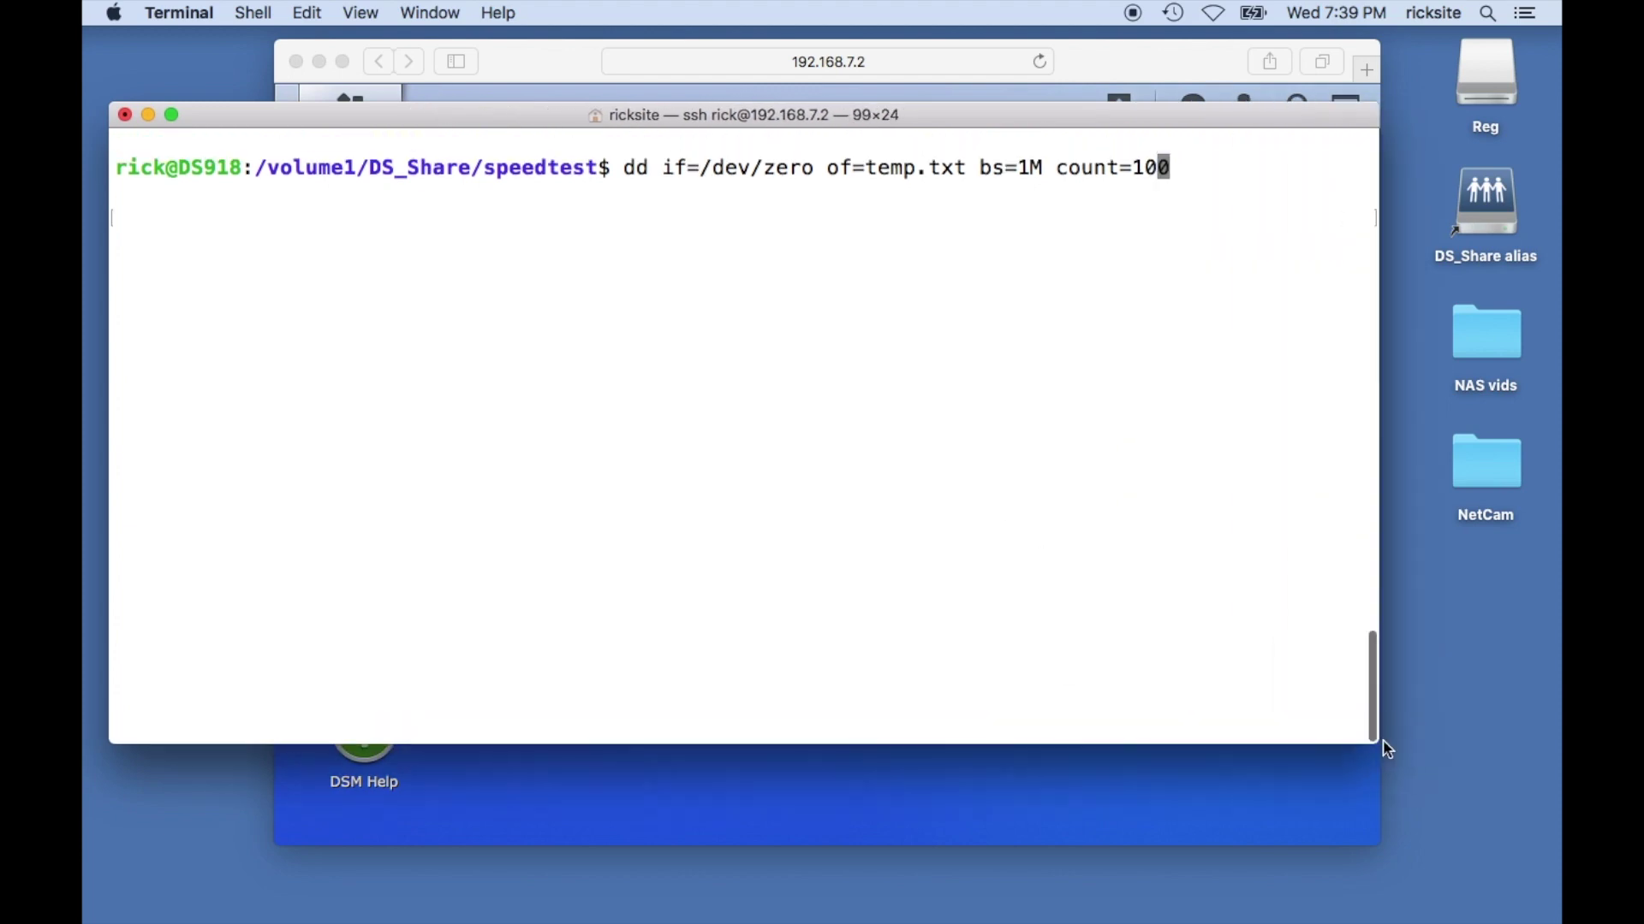
pyautogui.press('Return')
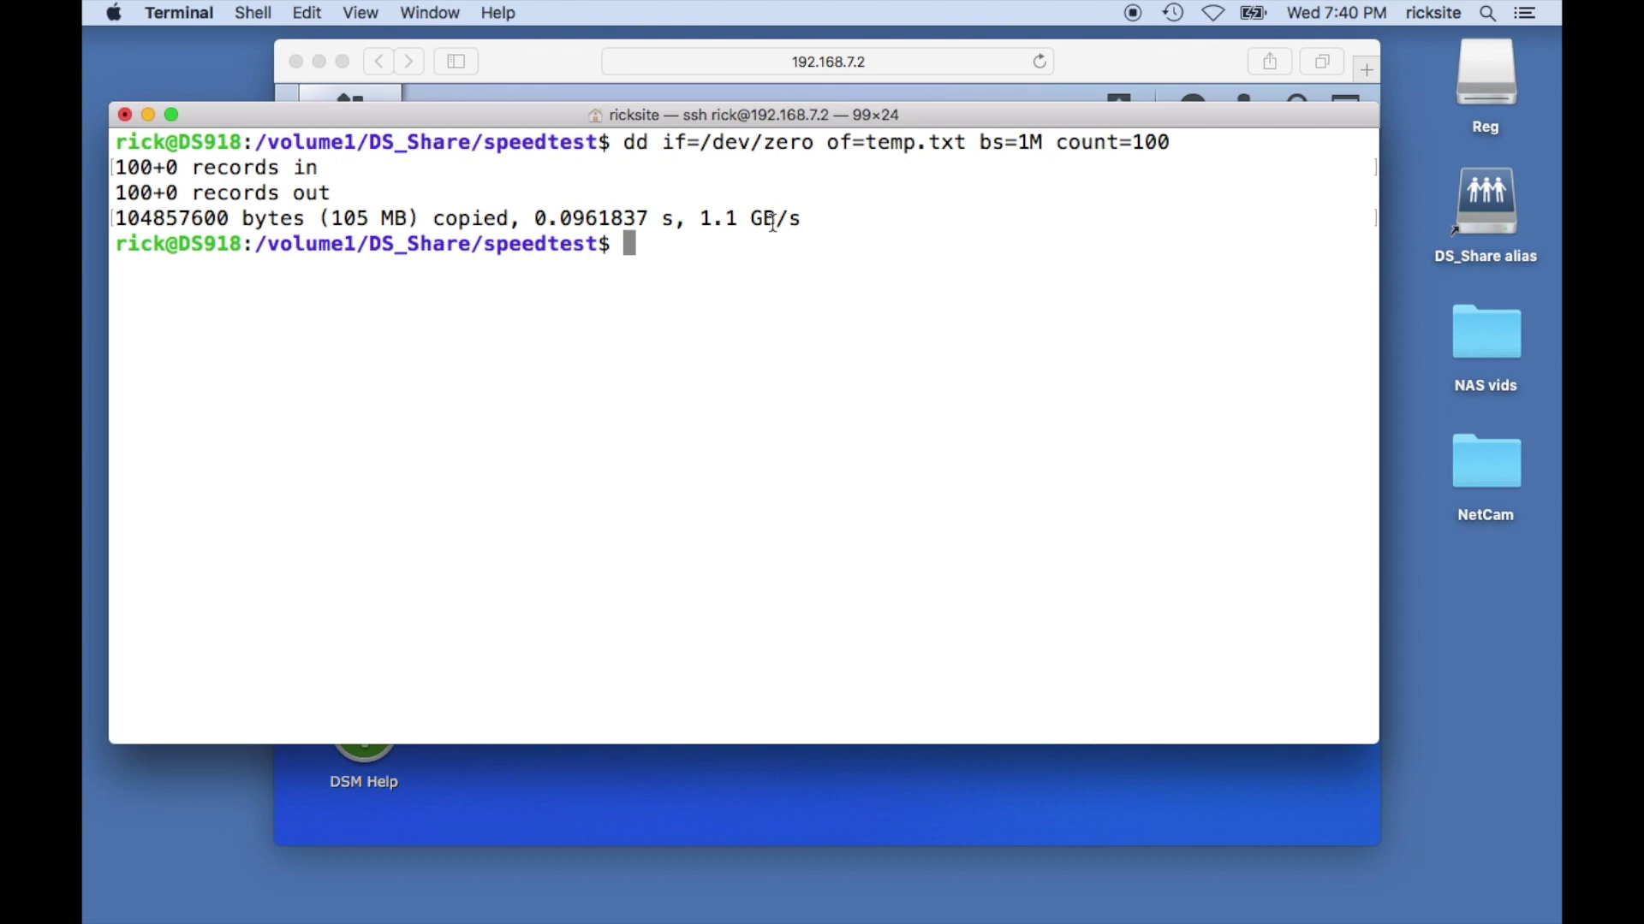
pyautogui.scroll(5, 817, 227)
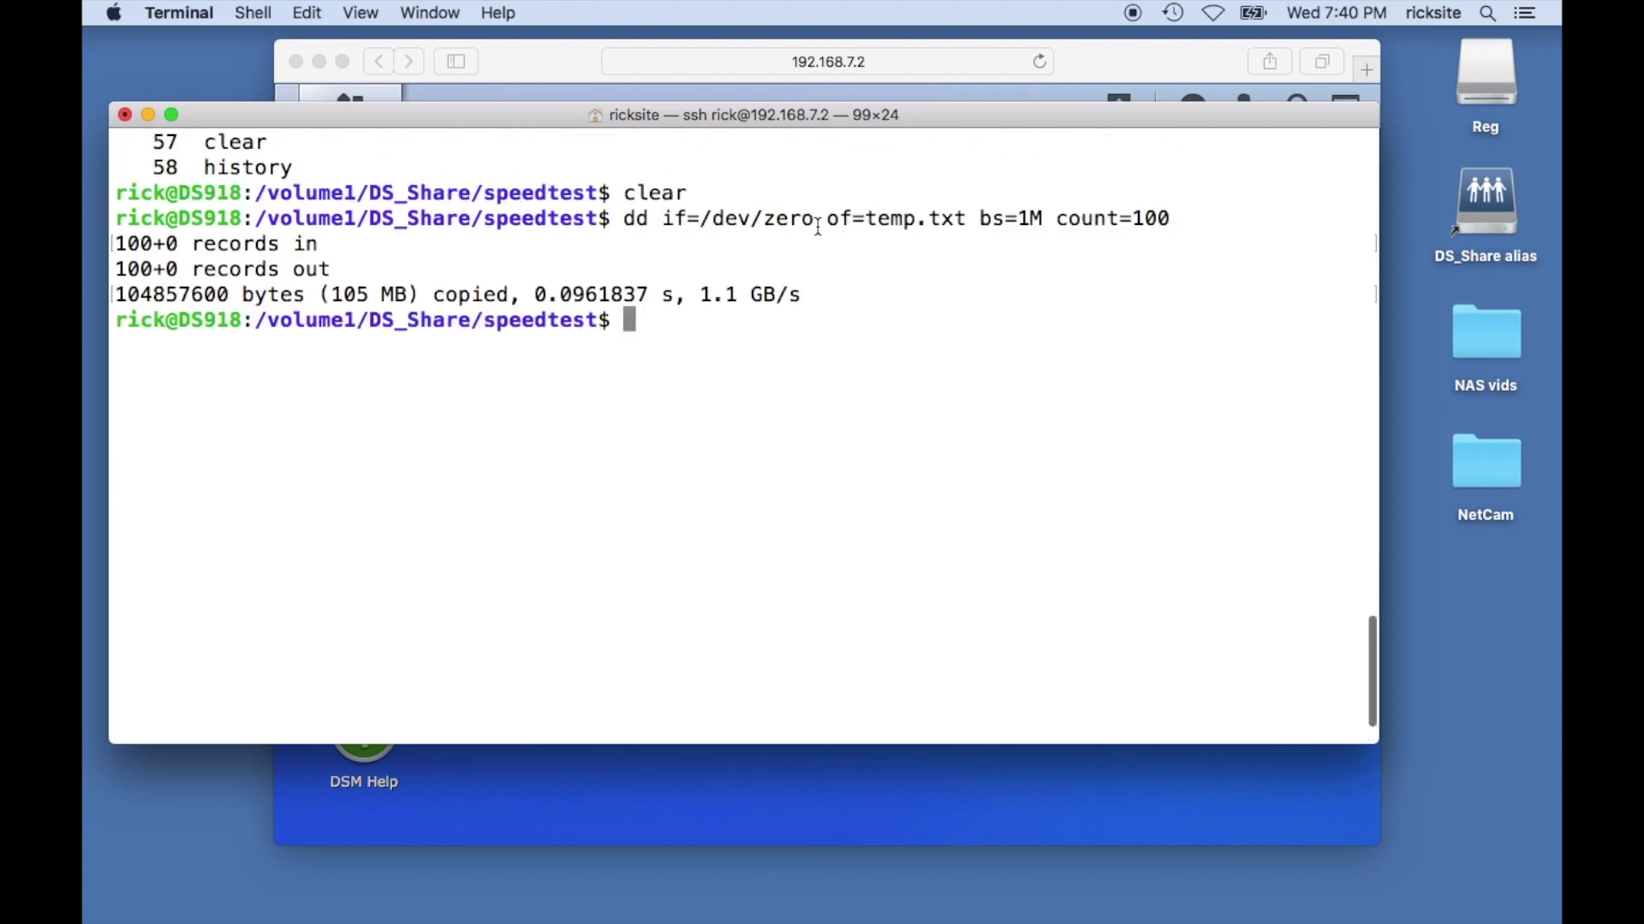
pyautogui.scroll(5, 818, 226)
pyautogui.scroll(-10, 817, 226)
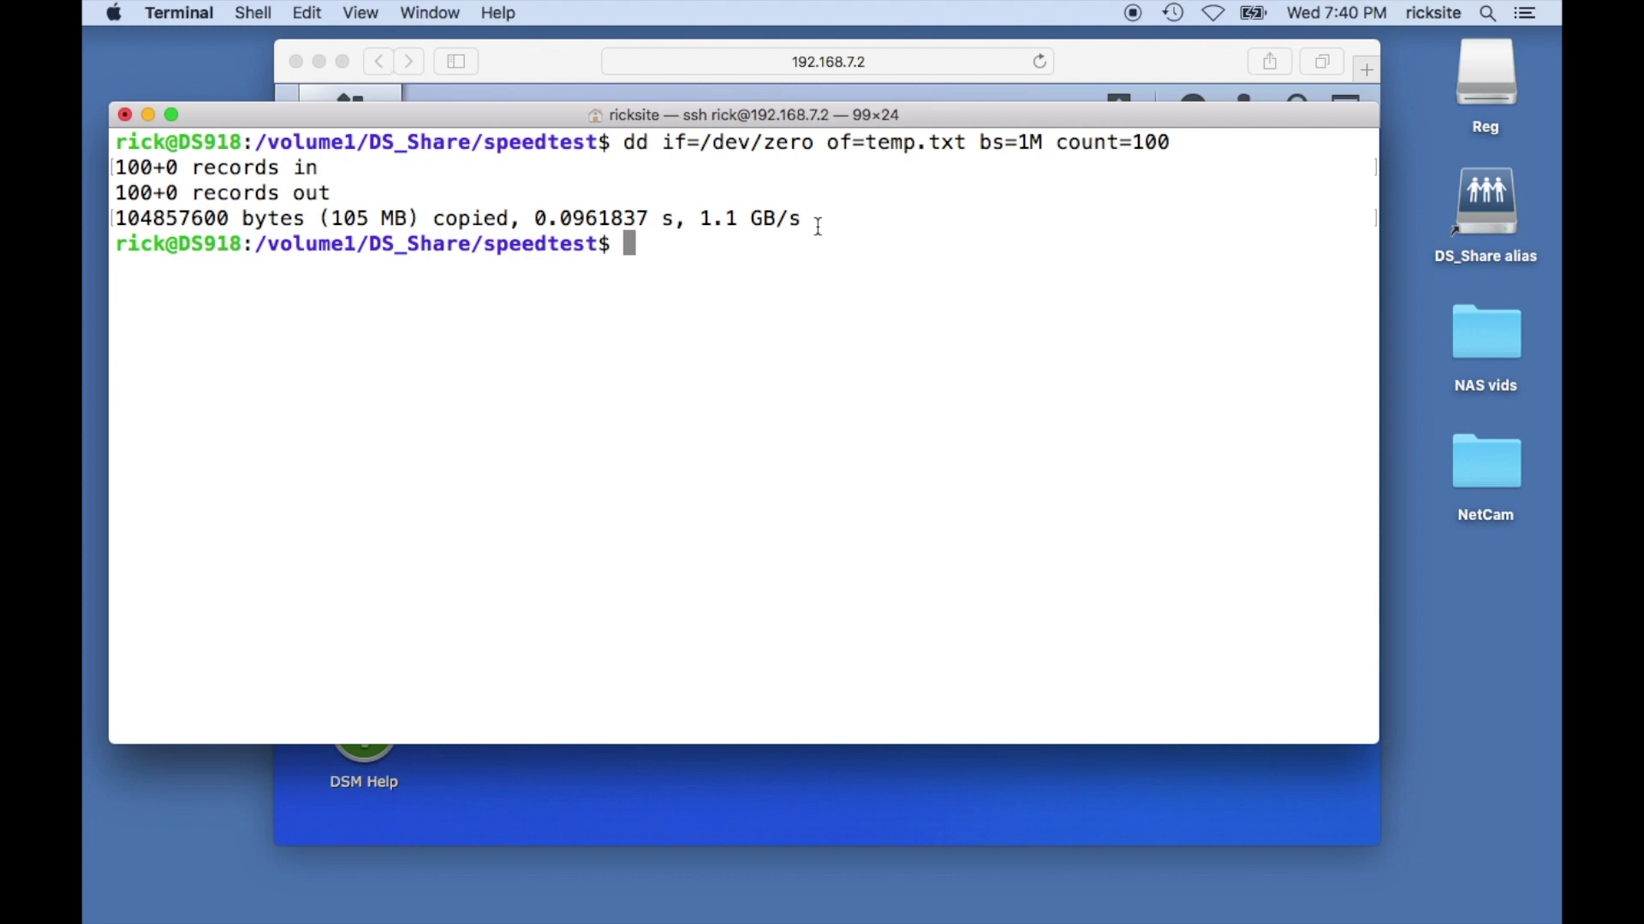
pyautogui.write('dd if')
pyautogui.write('=/')
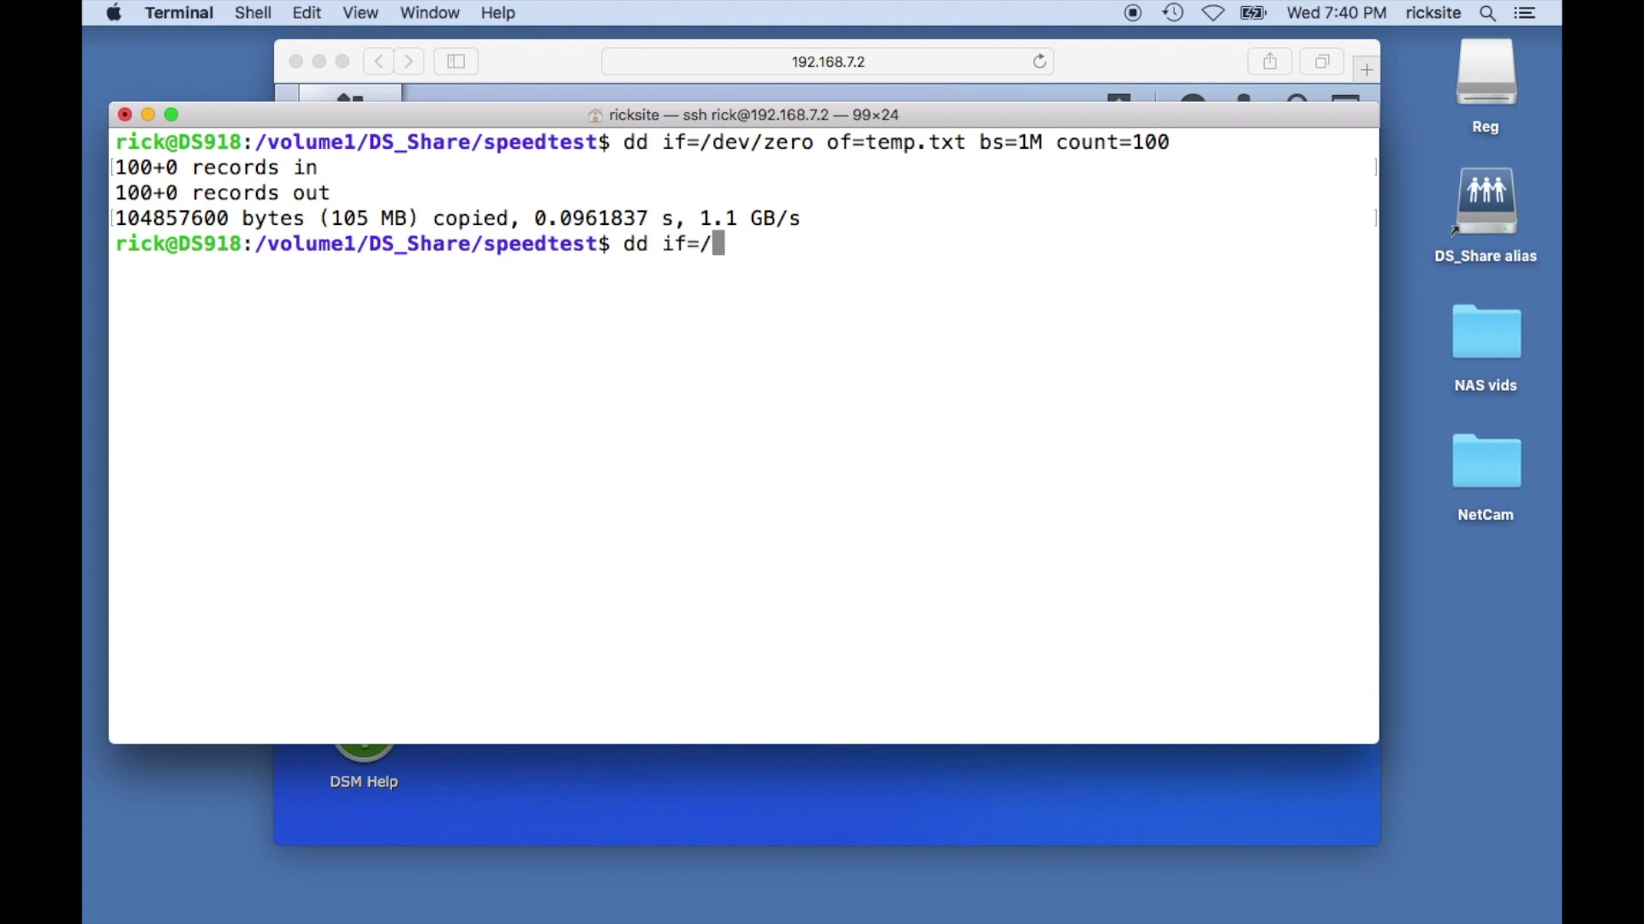
# - Read temp.txt to /dev/null with dd twice, getting 639 and 650 MB/s
pyautogui.press('BackSpace')
pyautogui.write('temp.txt of')
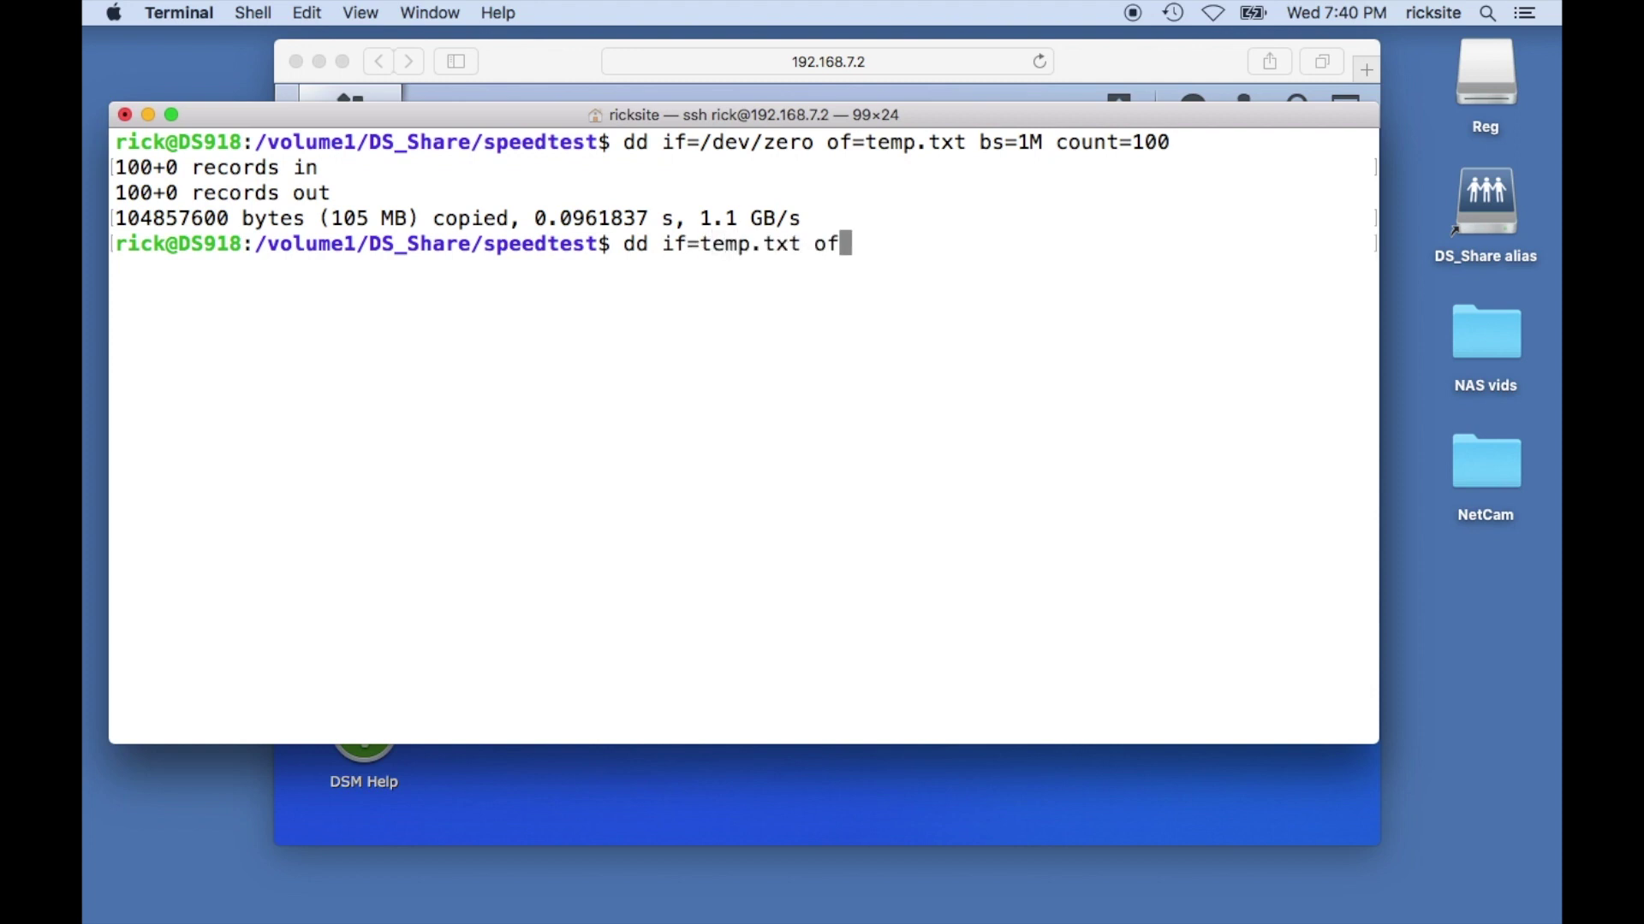
pyautogui.write('=/dev')
pyautogui.write('/null')
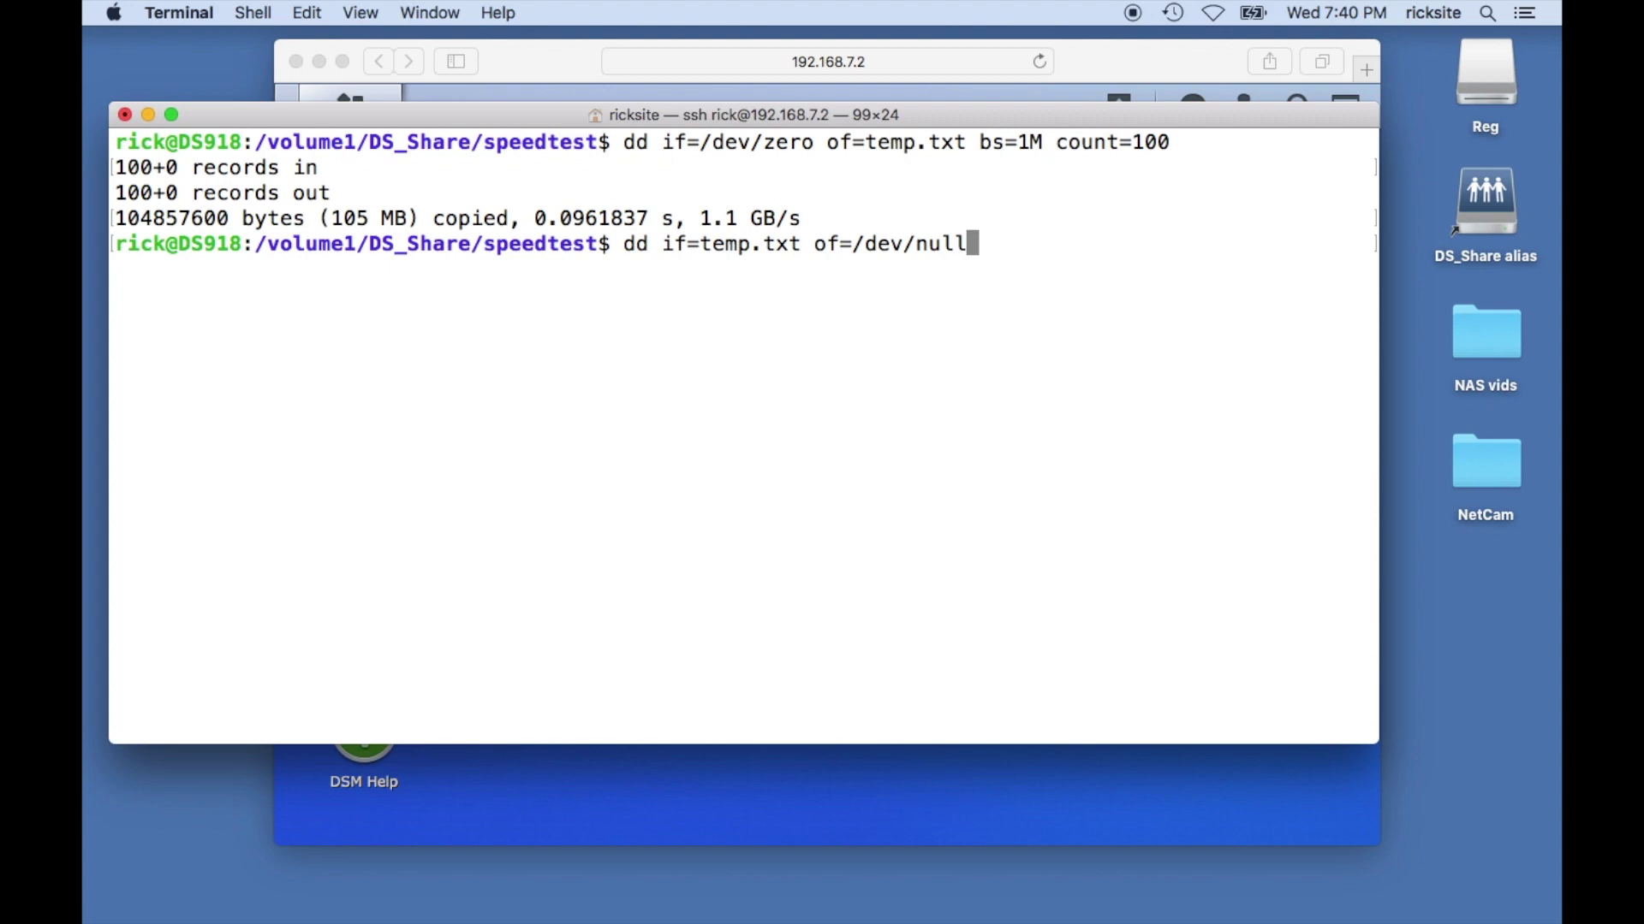
pyautogui.press('Return')
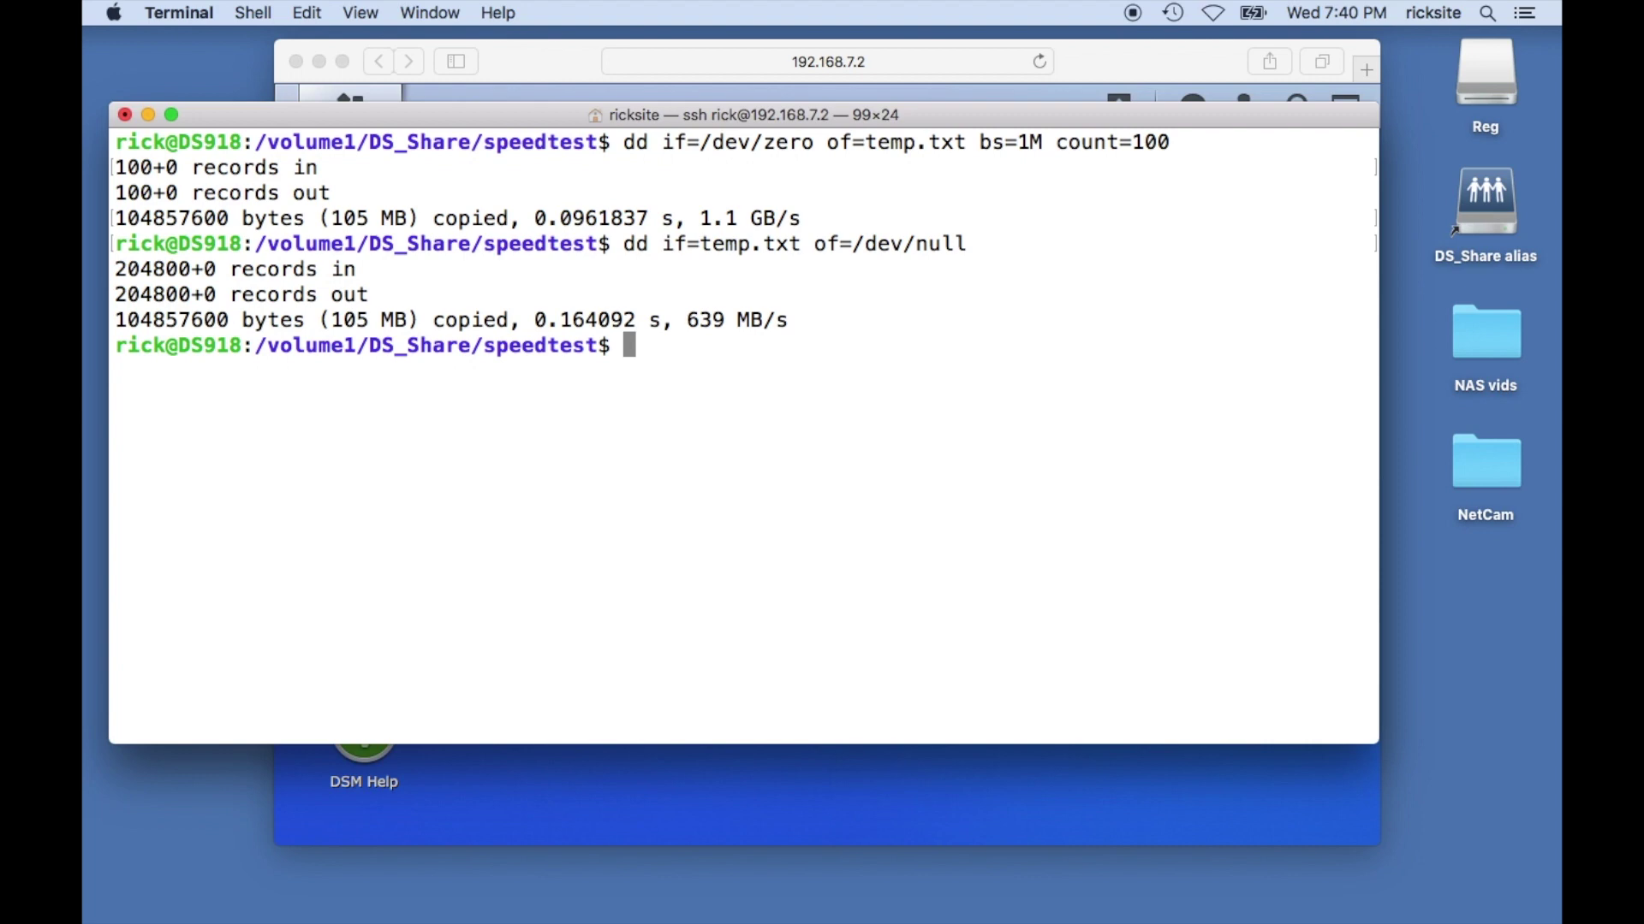
pyautogui.press('Up')
pyautogui.press('Return')
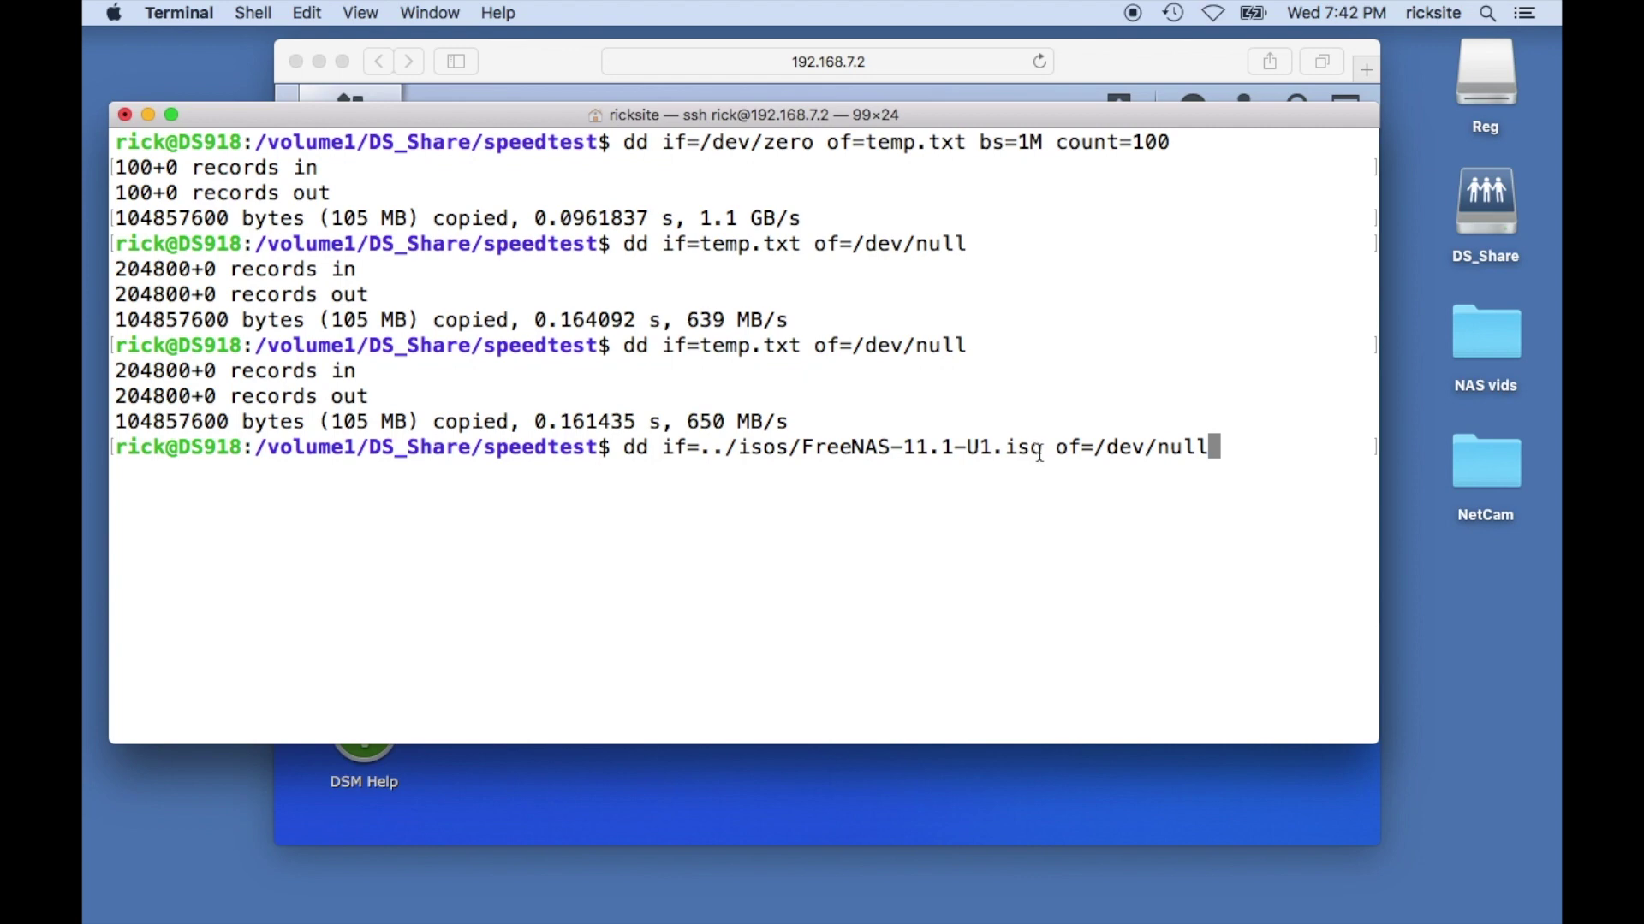
# - Read ../isos/FreeNAS-11.1-U1.iso to /dev/null with dd, getting 219 MB/s
pyautogui.moveTo(1043, 446); pyautogui.dragTo(694, 453)
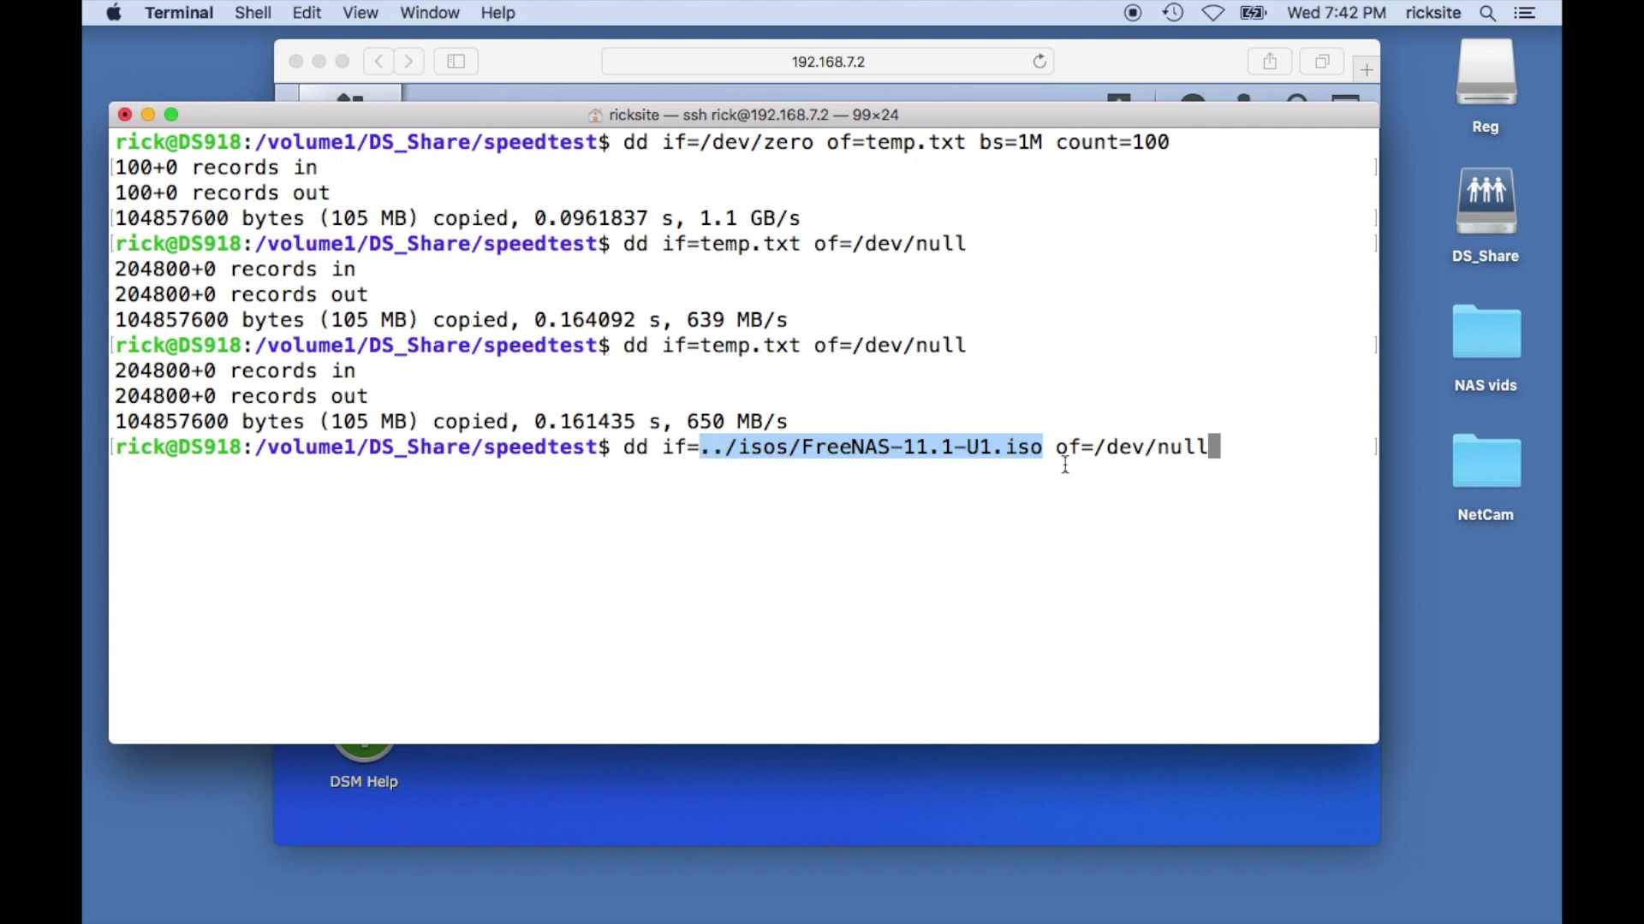
pyautogui.click(1233, 470)
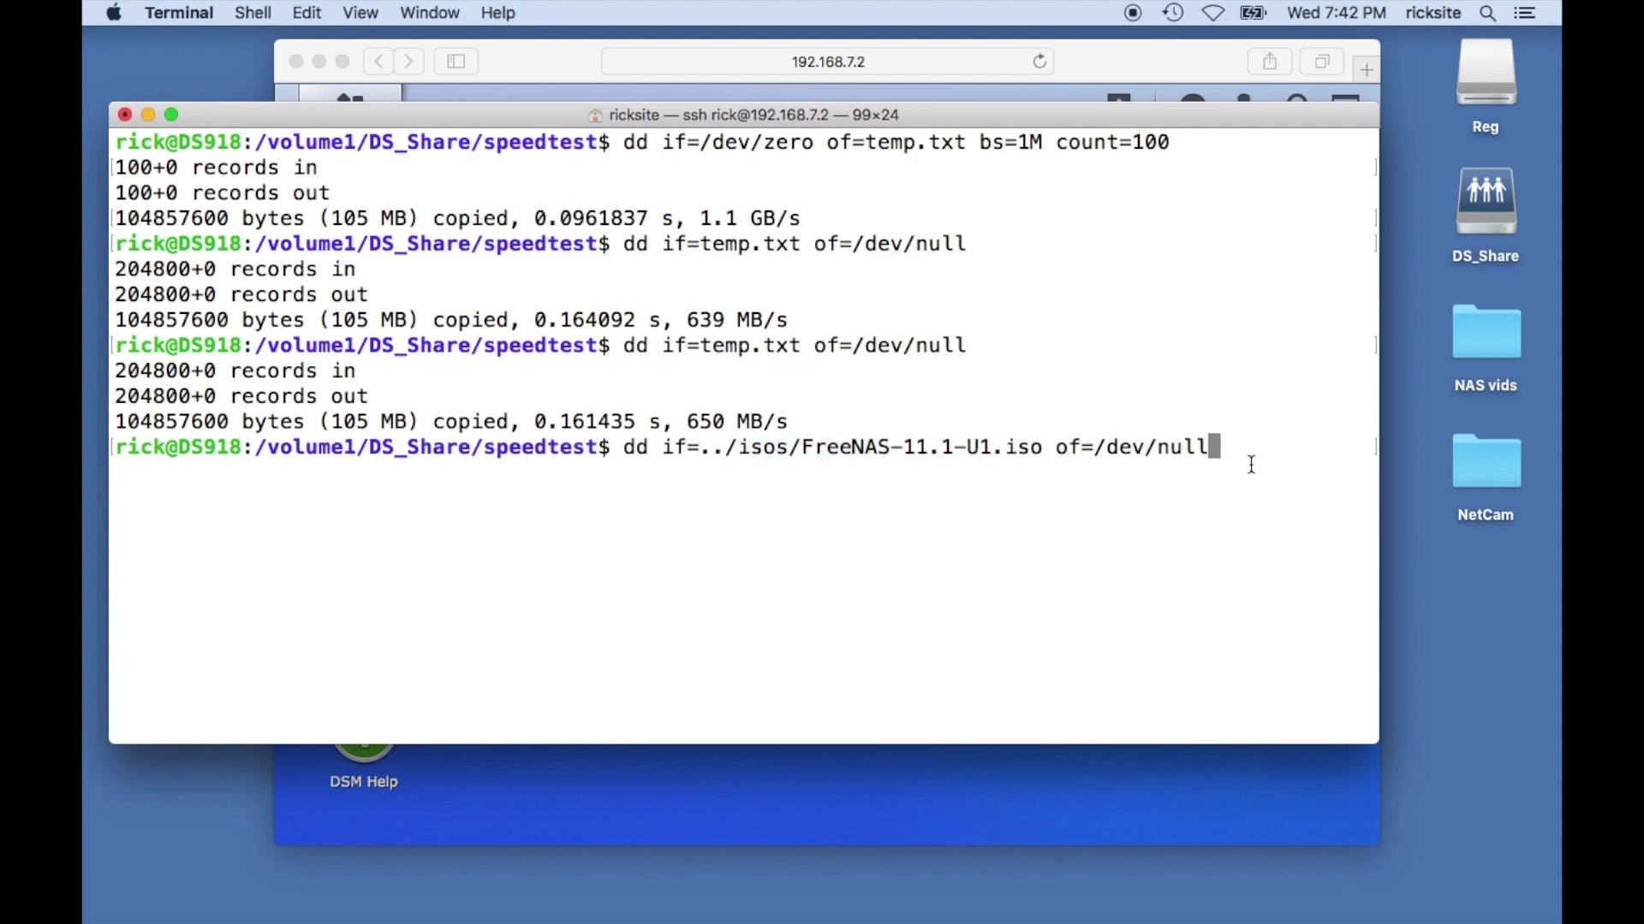
pyautogui.press('Return')
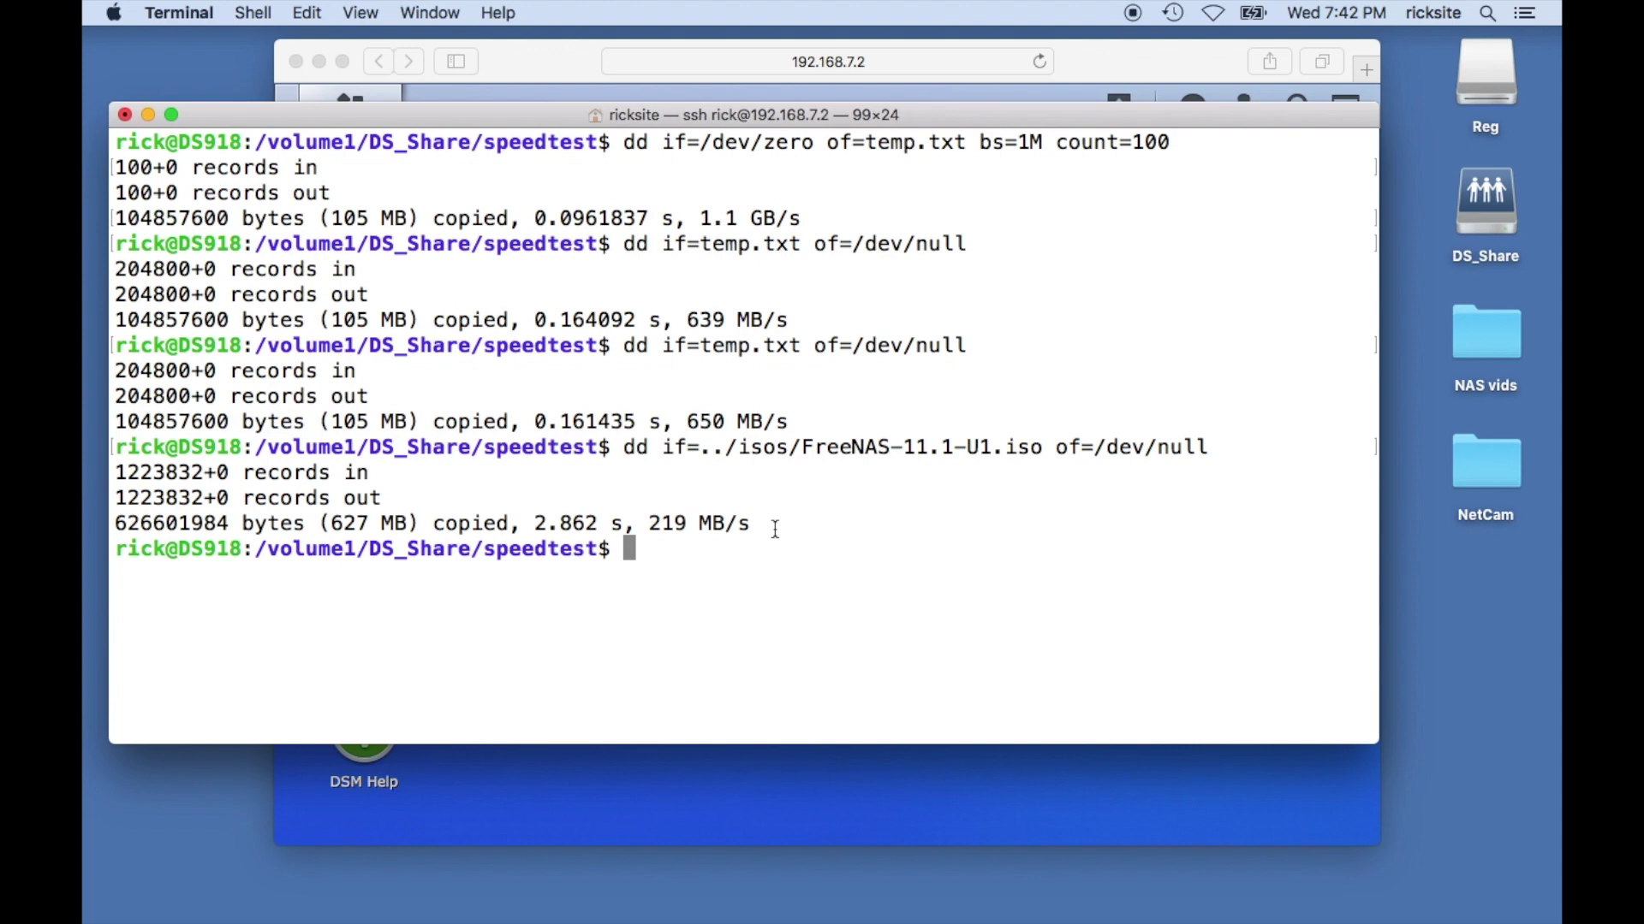
# - Rerun the ISO read twice (566 and 579 MB/s) and highlight the 219 MB/s result
pyautogui.press('Up')
pyautogui.press('Return')
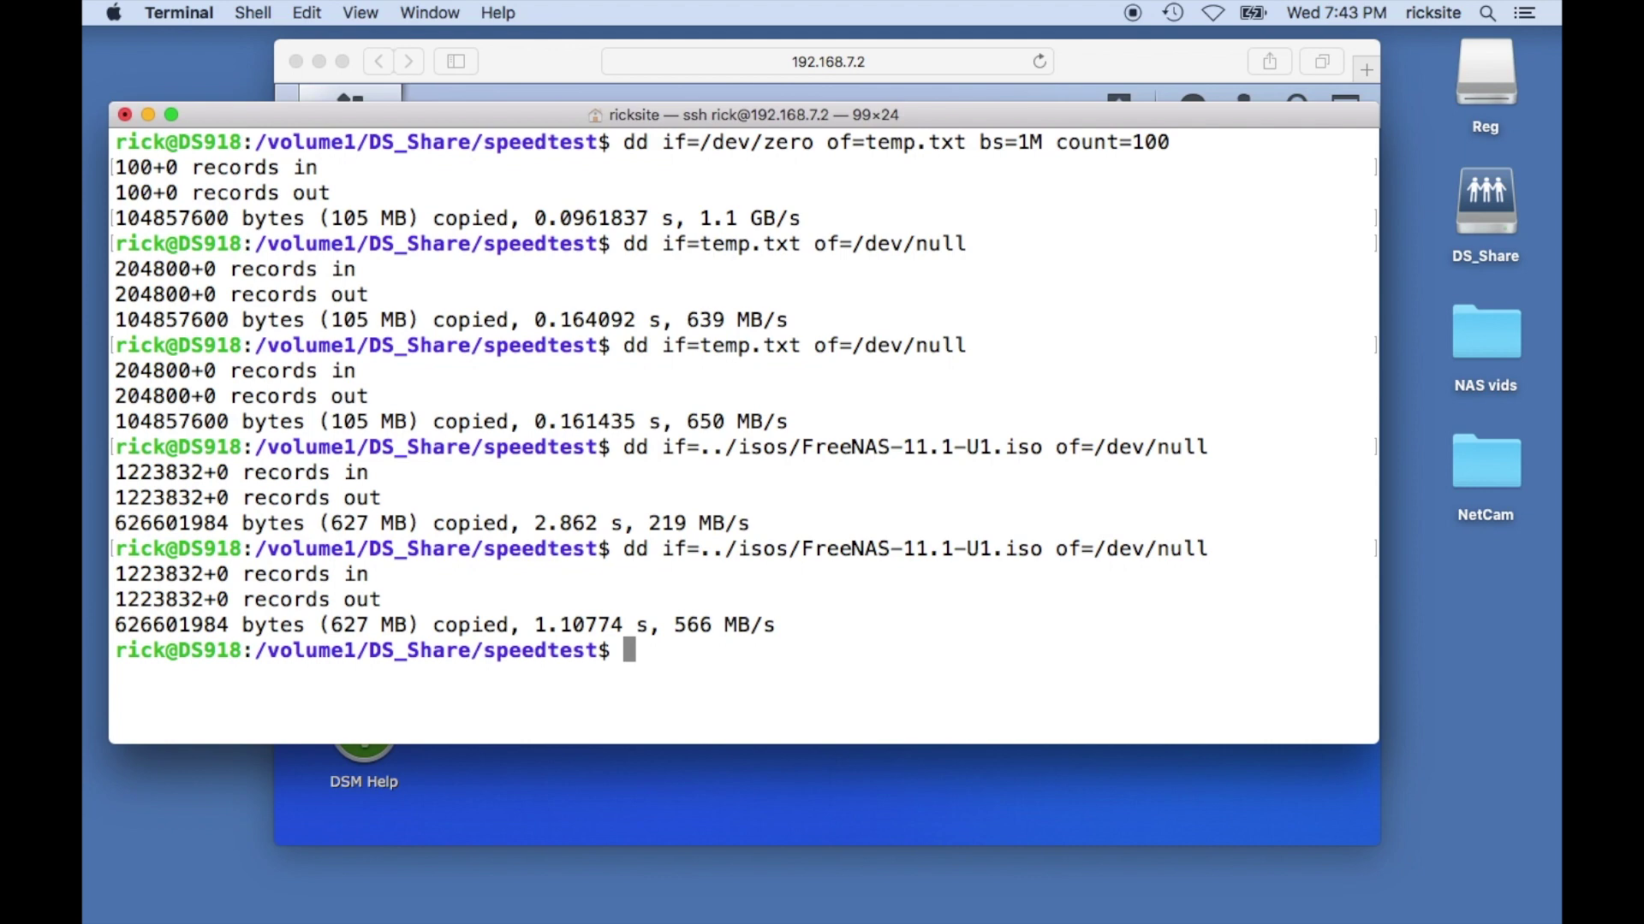
pyautogui.press('Up')
pyautogui.press('Return')
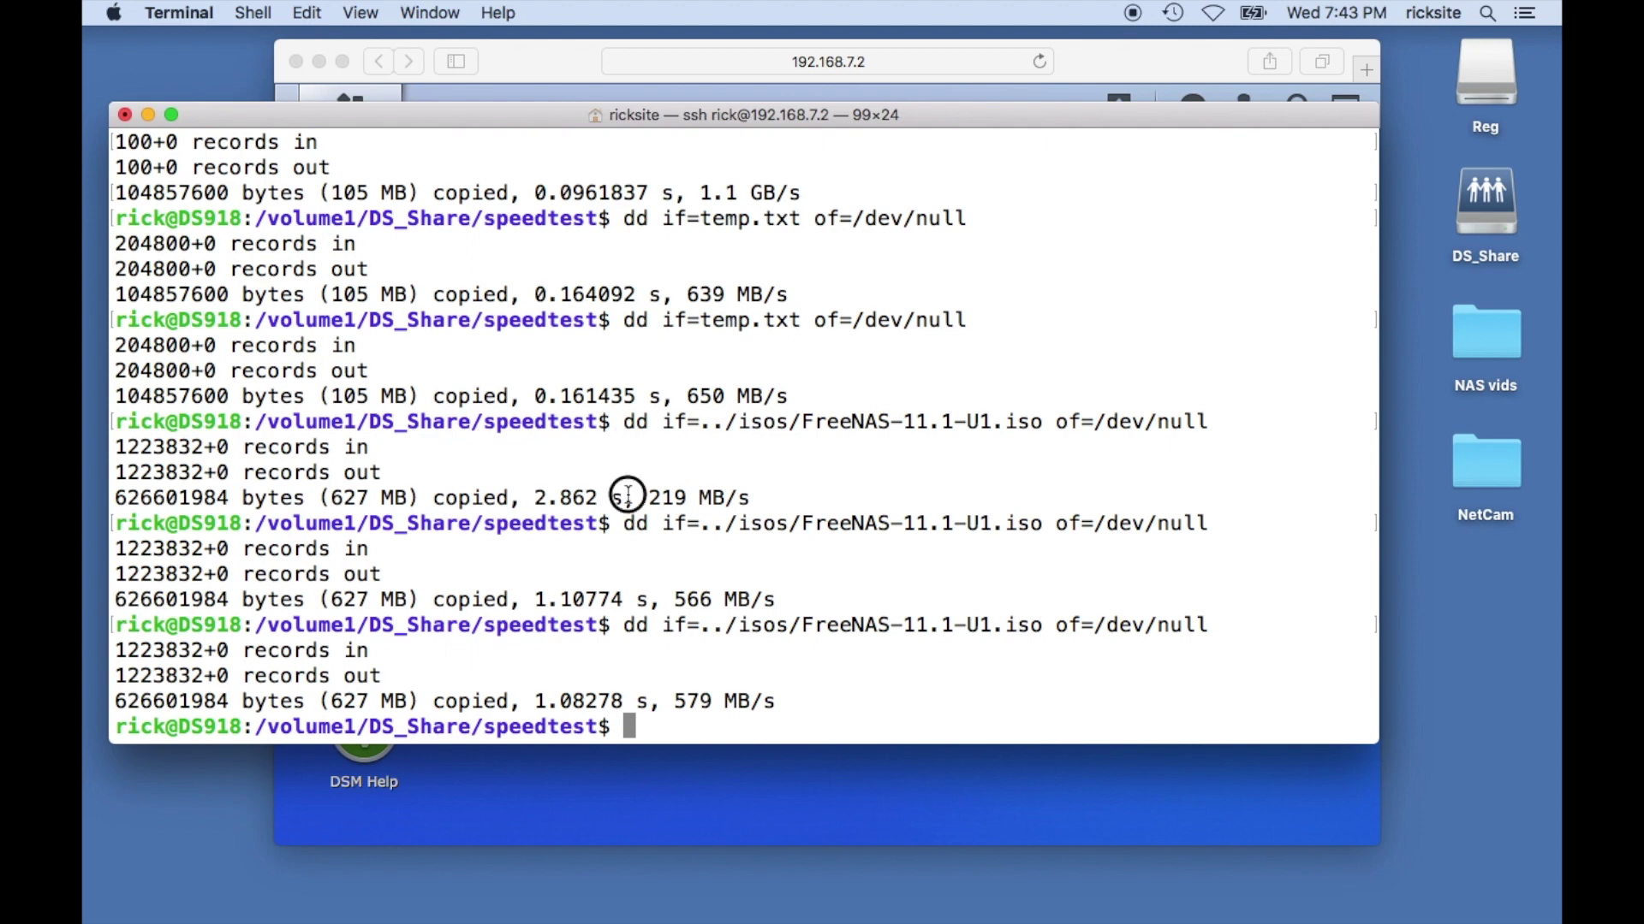
pyautogui.moveTo(627, 495)
pyautogui.mouseDown()
pyautogui.moveTo(678, 527)
pyautogui.moveTo(751, 498)
pyautogui.mouseUp()
pyautogui.click(670, 517)
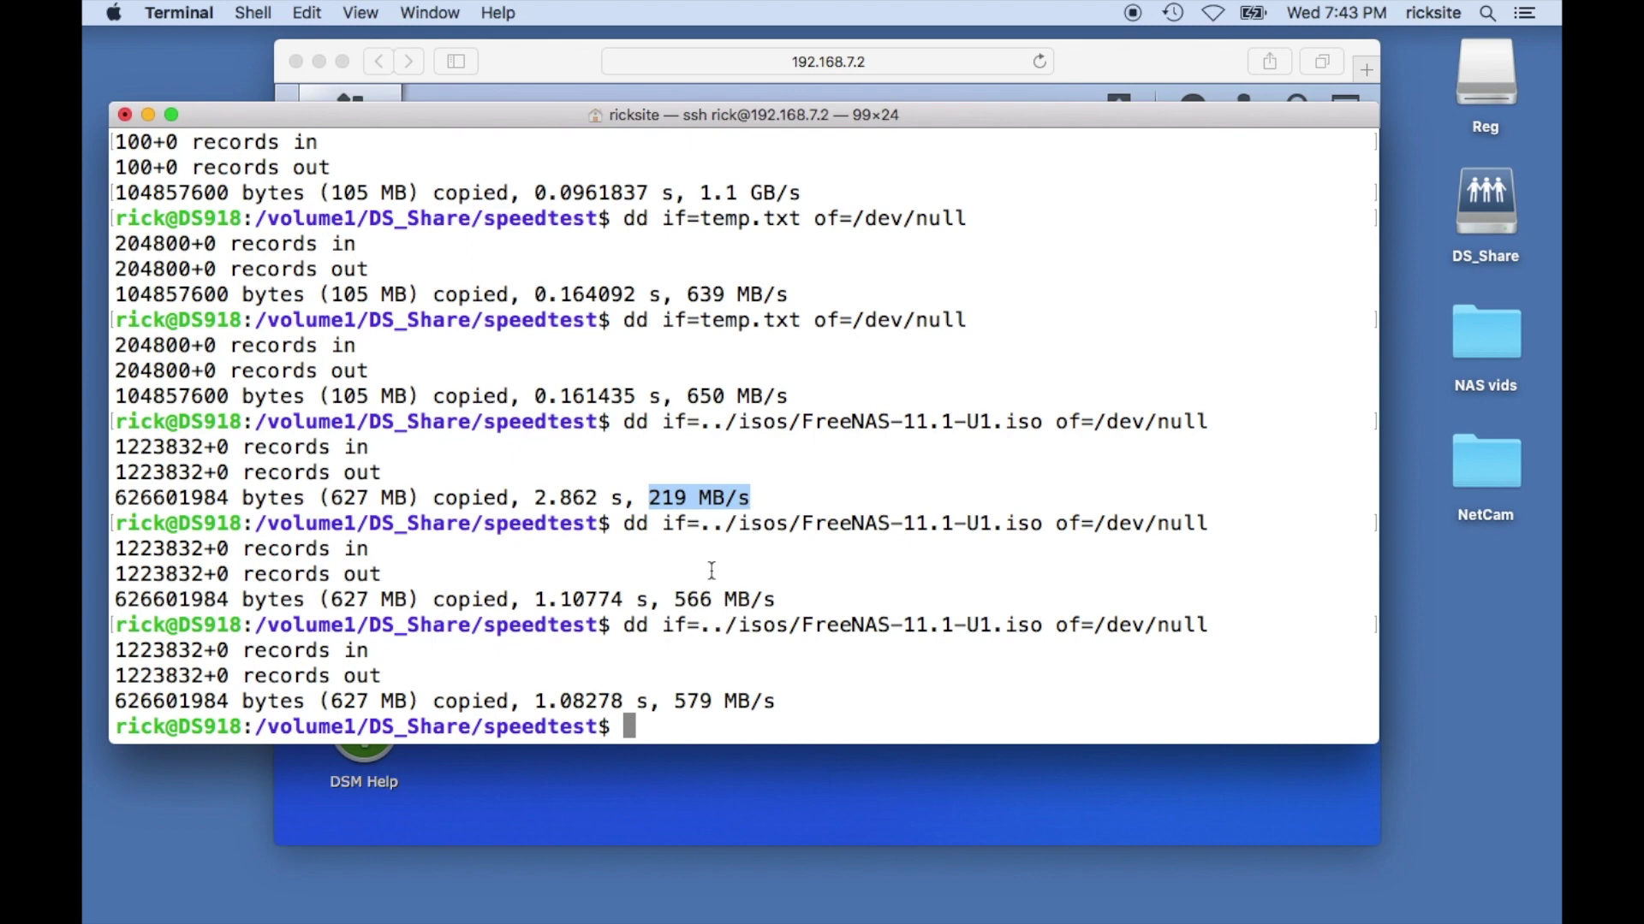
# - Highlight the 566 MB/s second ISO read speed in the output
pyautogui.moveTo(674, 600); pyautogui.dragTo(776, 602)
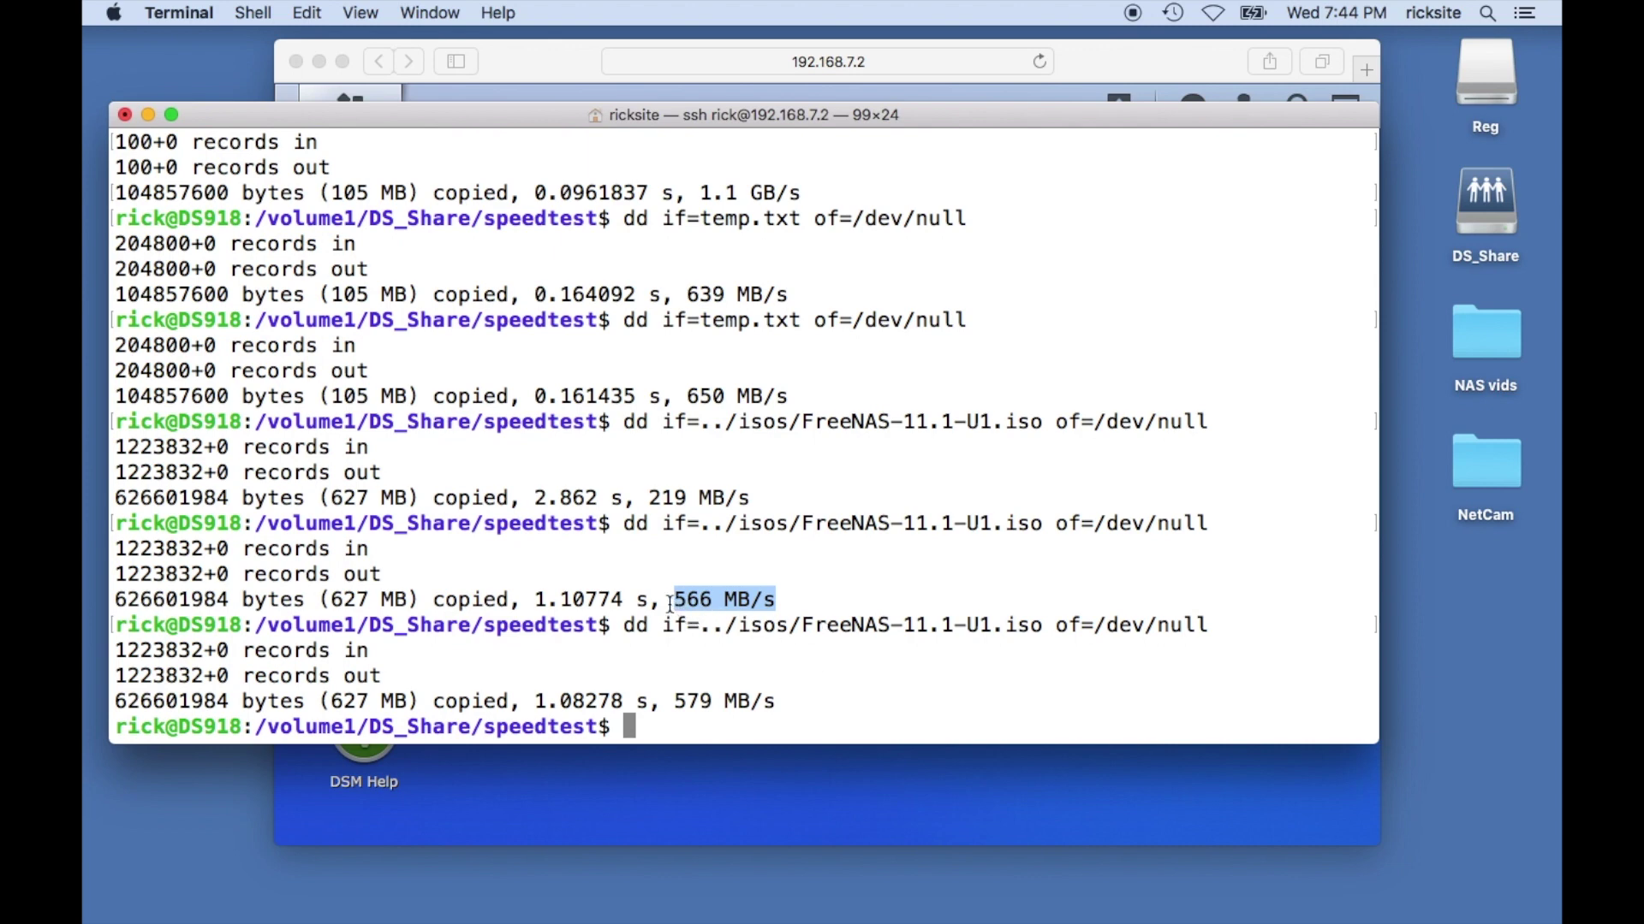
pyautogui.moveTo(670, 600); pyautogui.dragTo(779, 602)
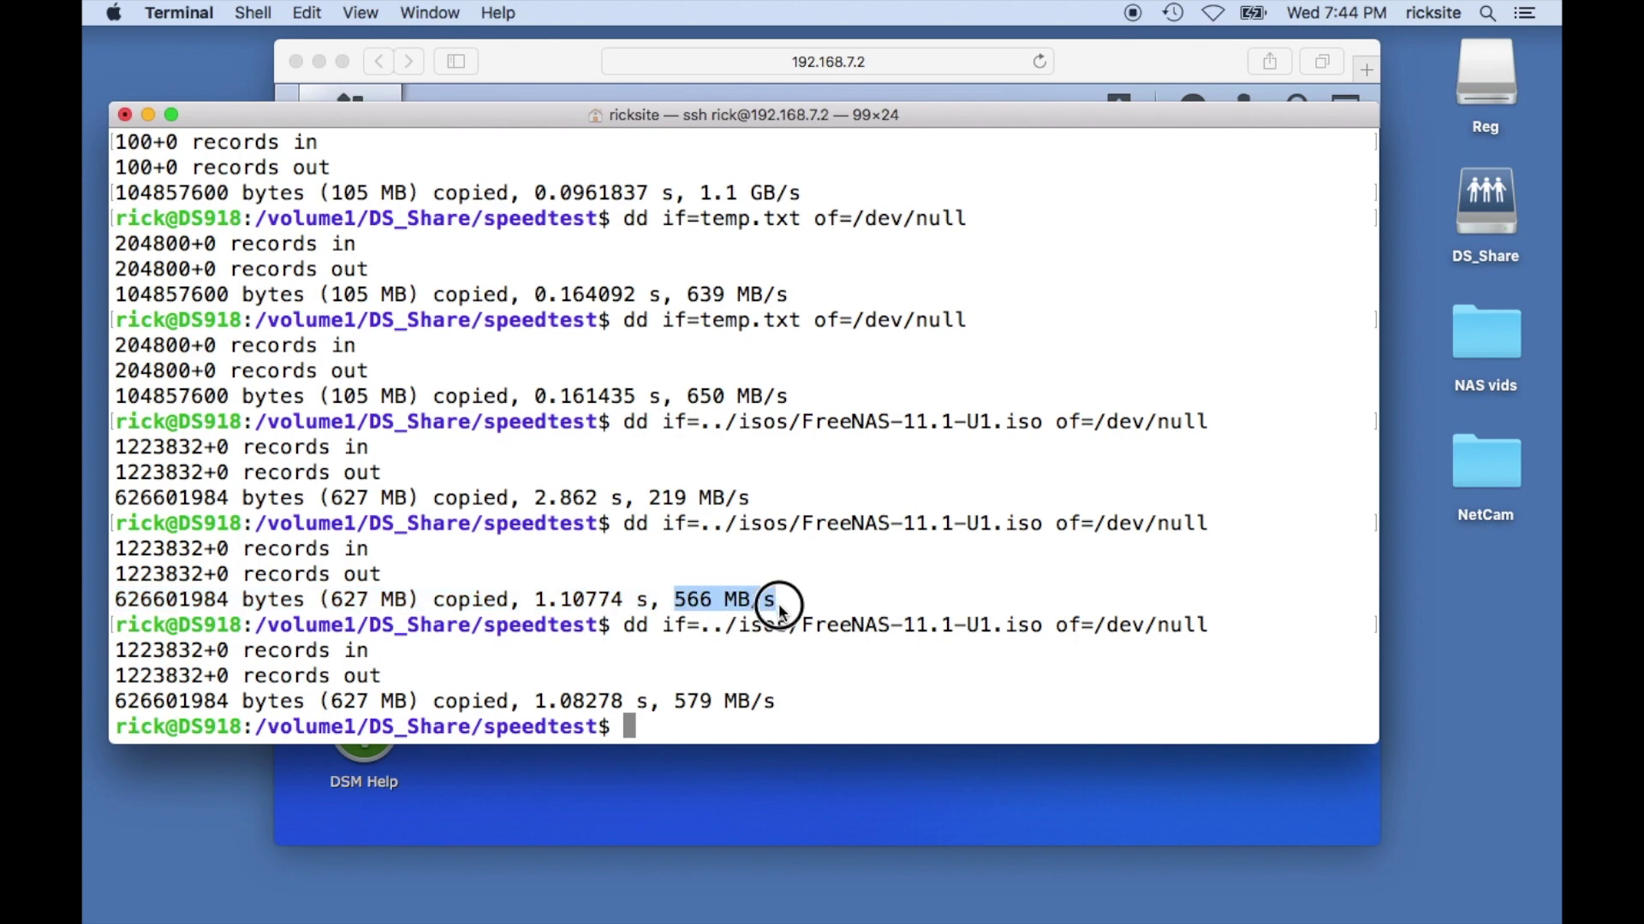